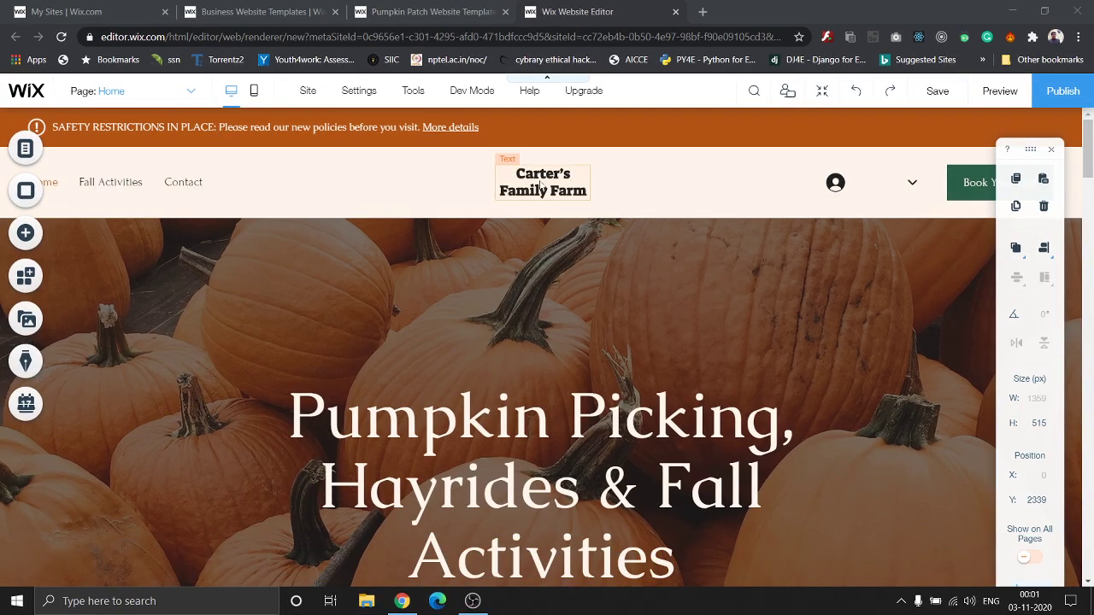
Step: Scroll past the hero and safety sections to the 'We Are Excited to See You This Fall' strip
scroll(545, 279, "down", 4)
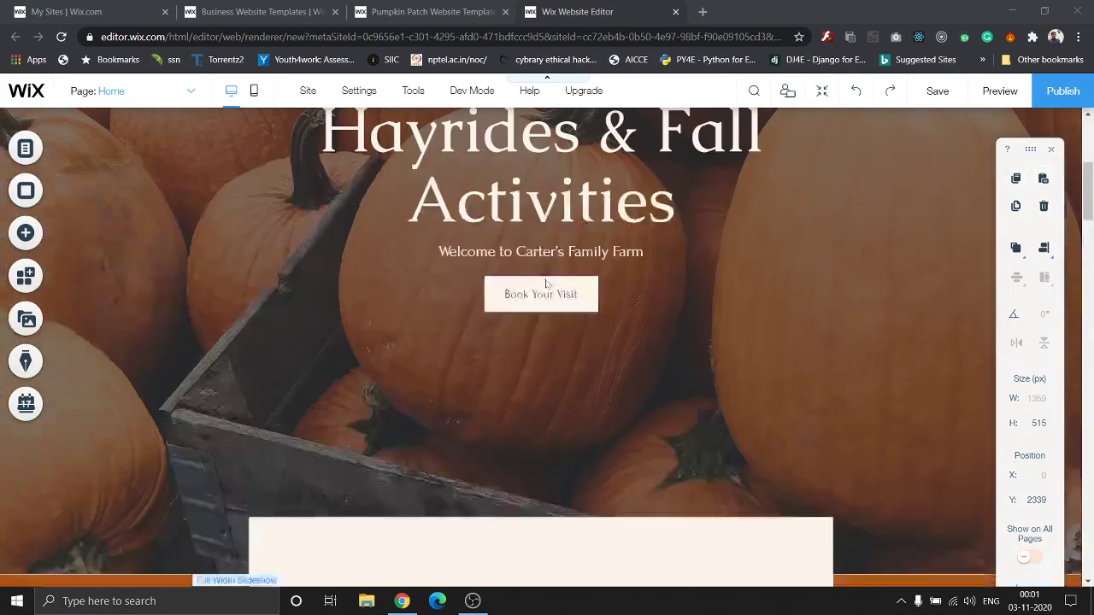
scroll(545, 284, "down", 7)
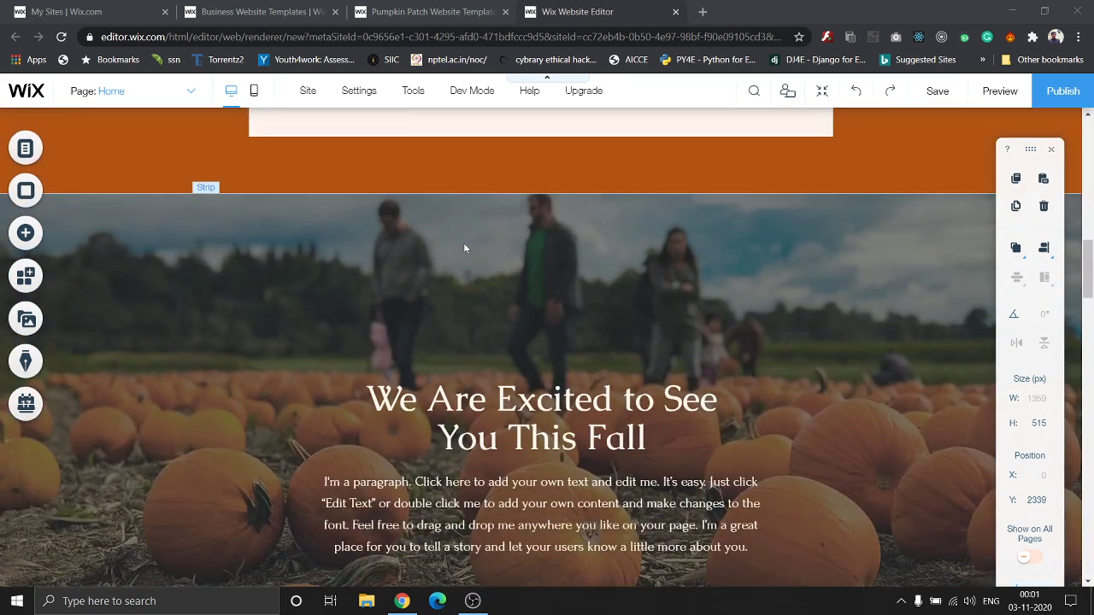
scroll(561, 252, "down", 1)
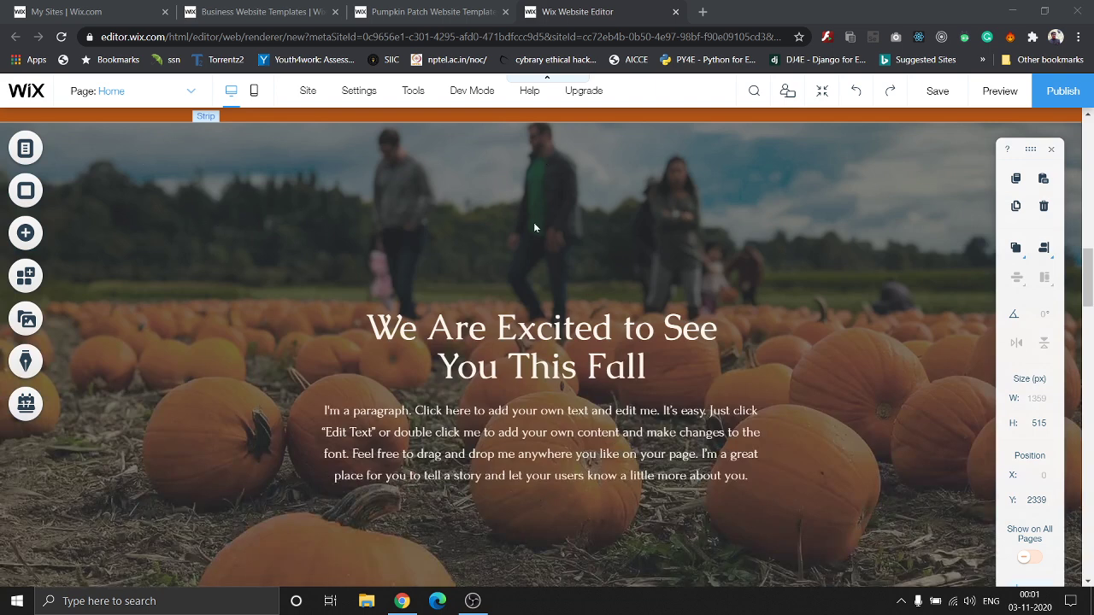
scroll(535, 227, "down", 5)
scroll(579, 248, "up", 1)
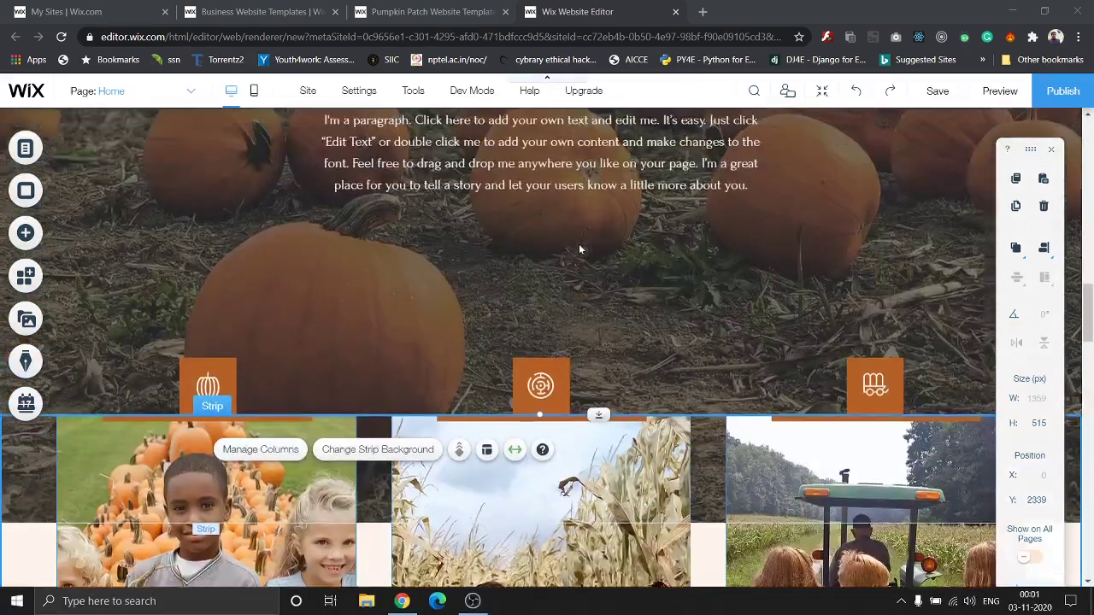
scroll(579, 243, "up", 6)
scroll(479, 308, "down", 1)
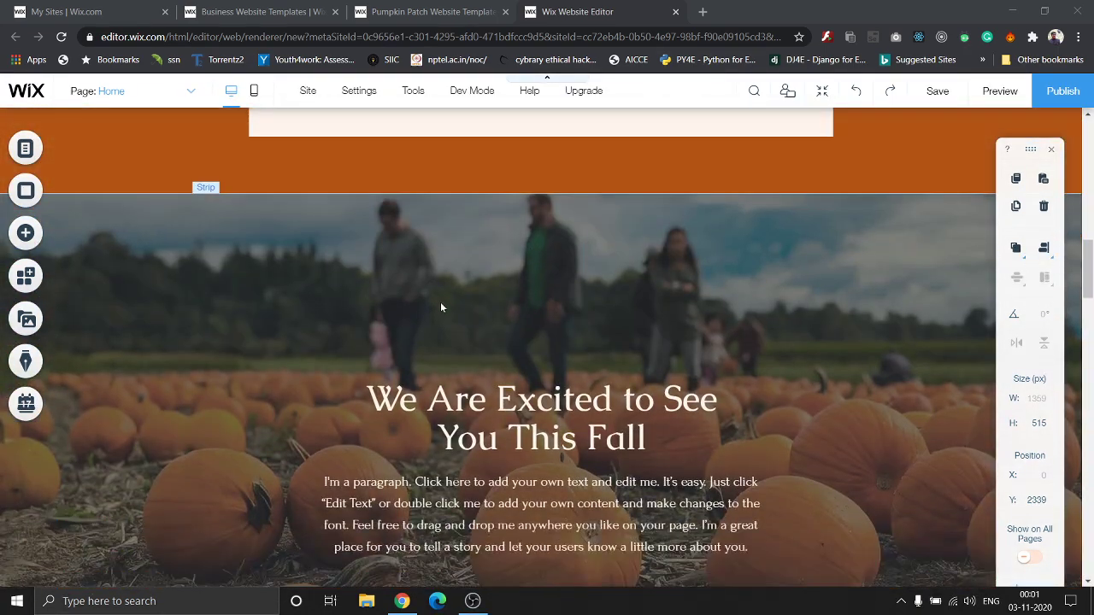
Step: Stretch the pumpkin-field strip to full Screen width with 0px margins, after briefly trying Page
left_click(311, 283)
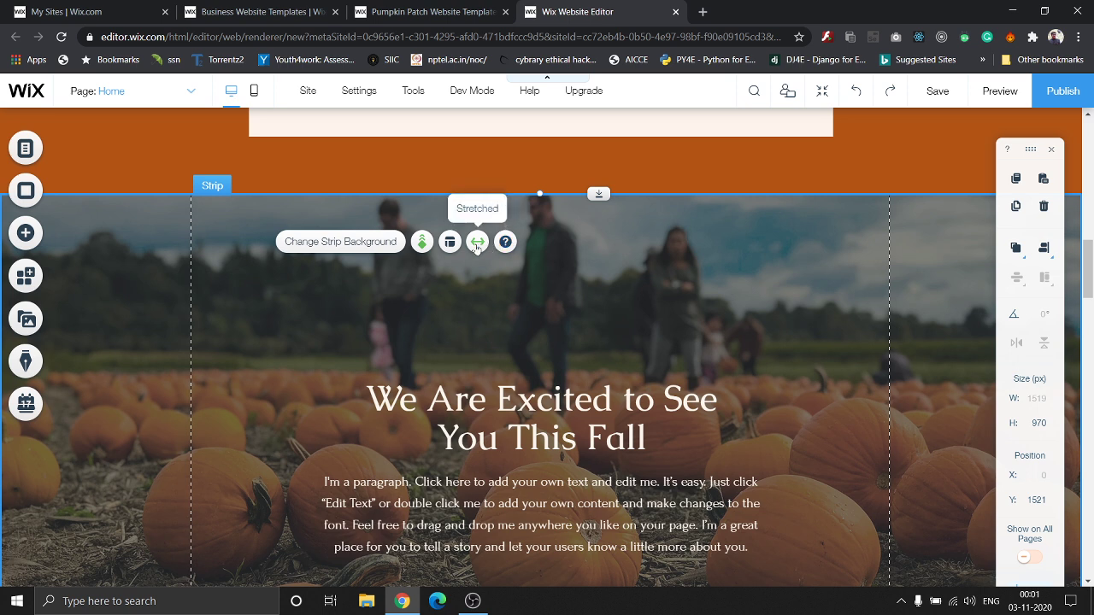
left_click(477, 243)
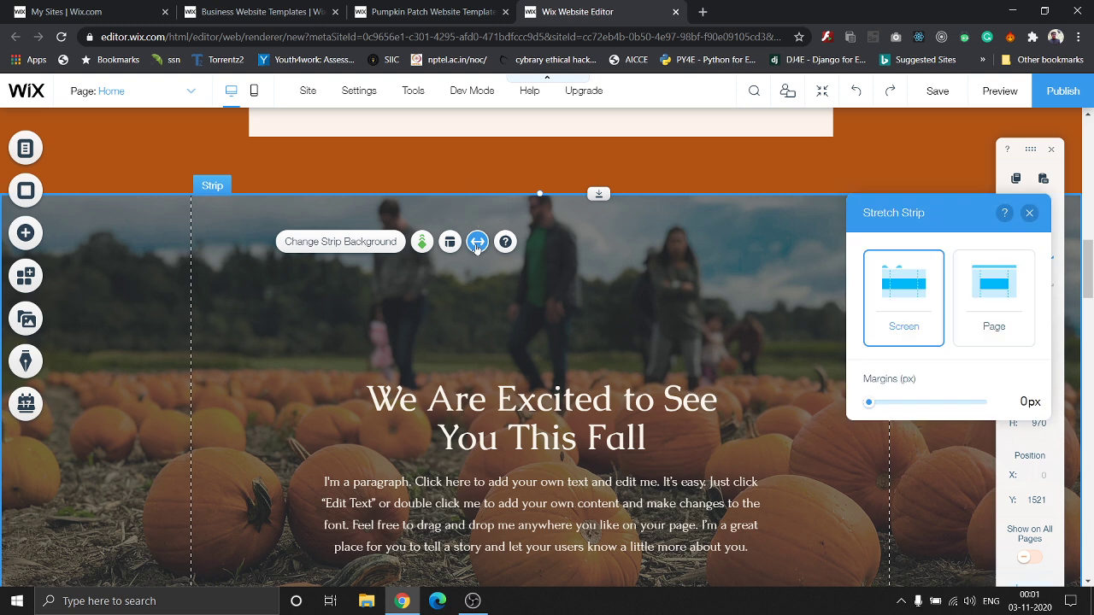
left_click(987, 306)
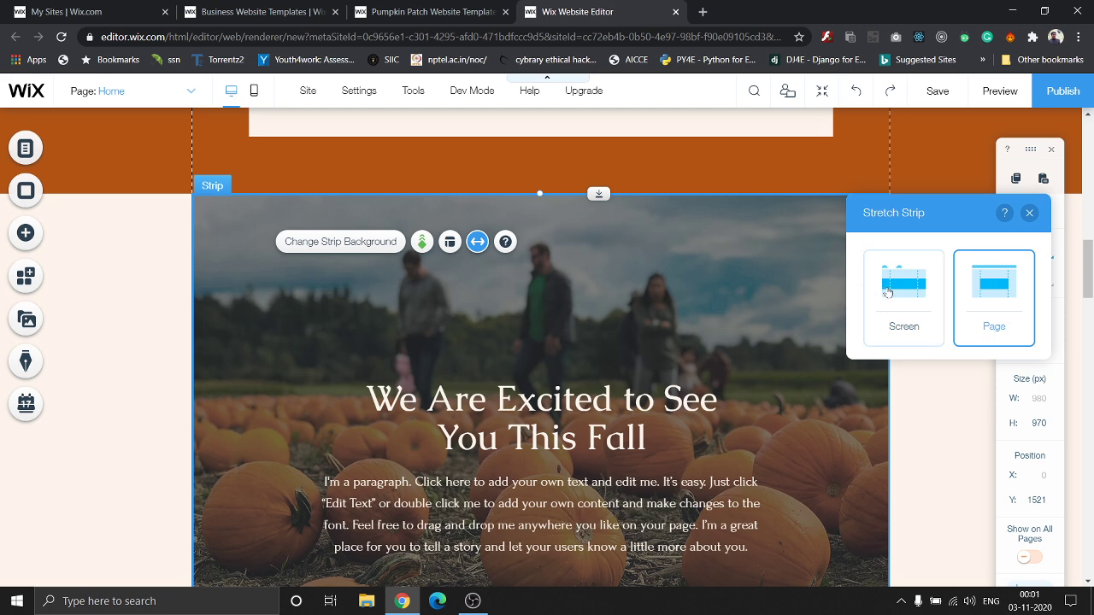
left_click(888, 292)
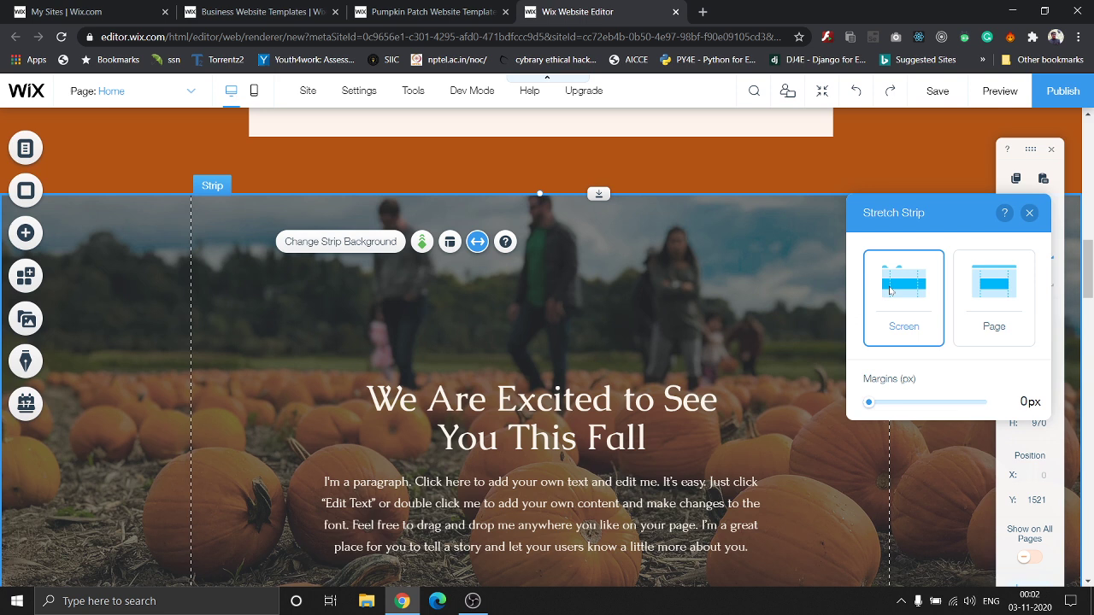
left_click(1030, 214)
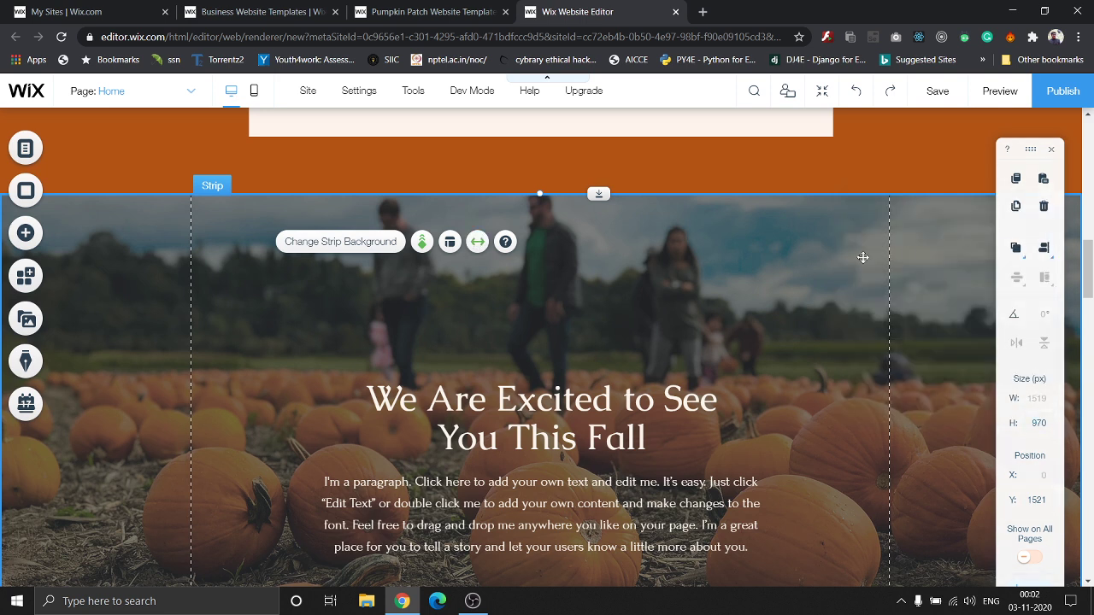
Step: Set the strip's Align content to option to Center after trying Right and Left
left_click(450, 243)
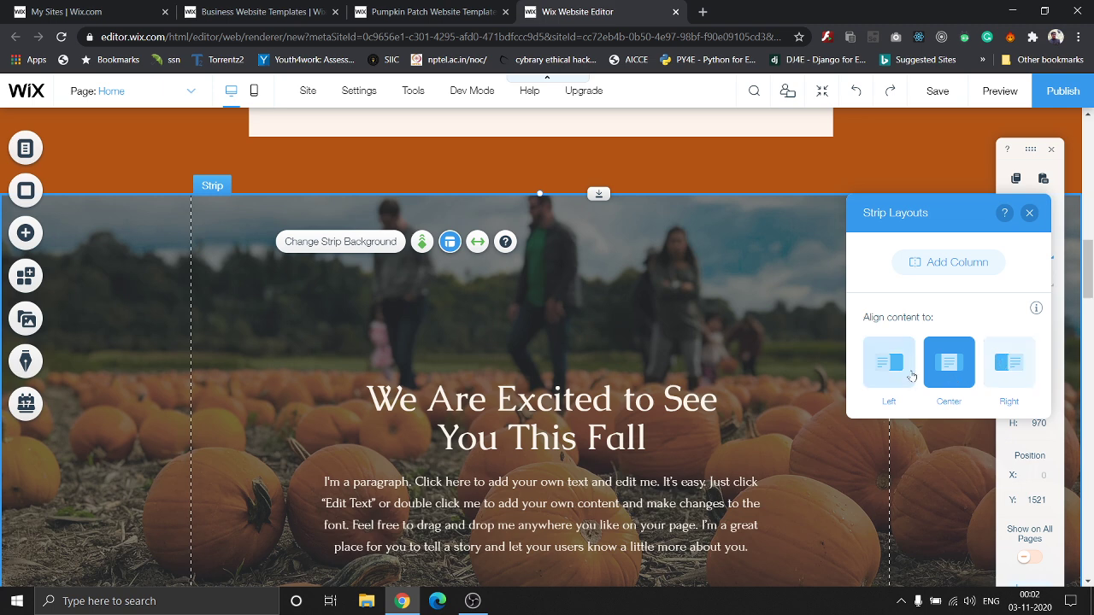
left_click(991, 367)
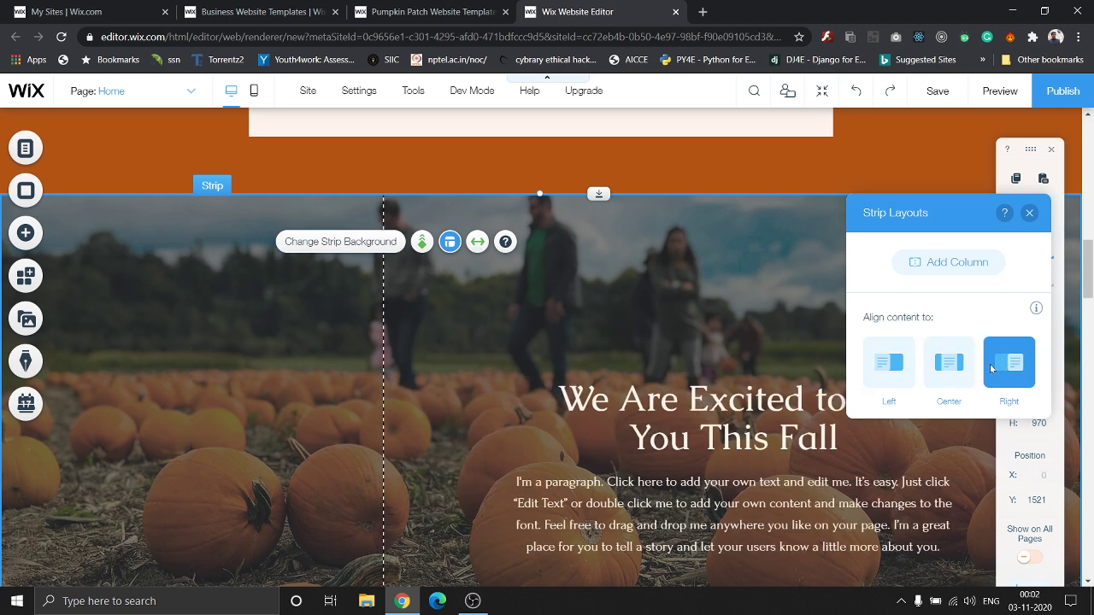
left_click(932, 376)
left_click(894, 379)
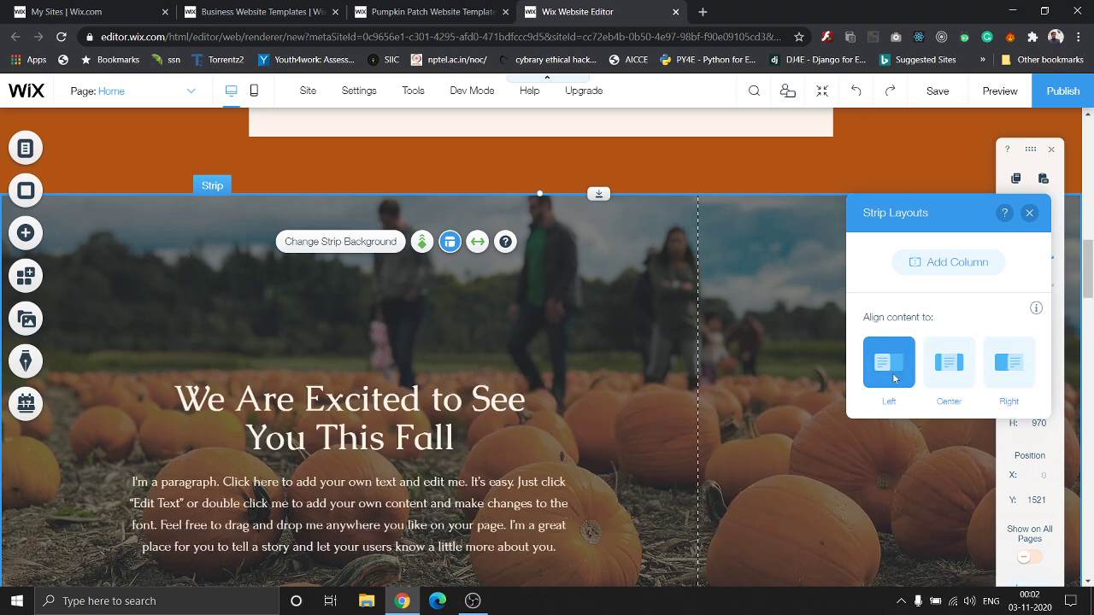
left_click(945, 376)
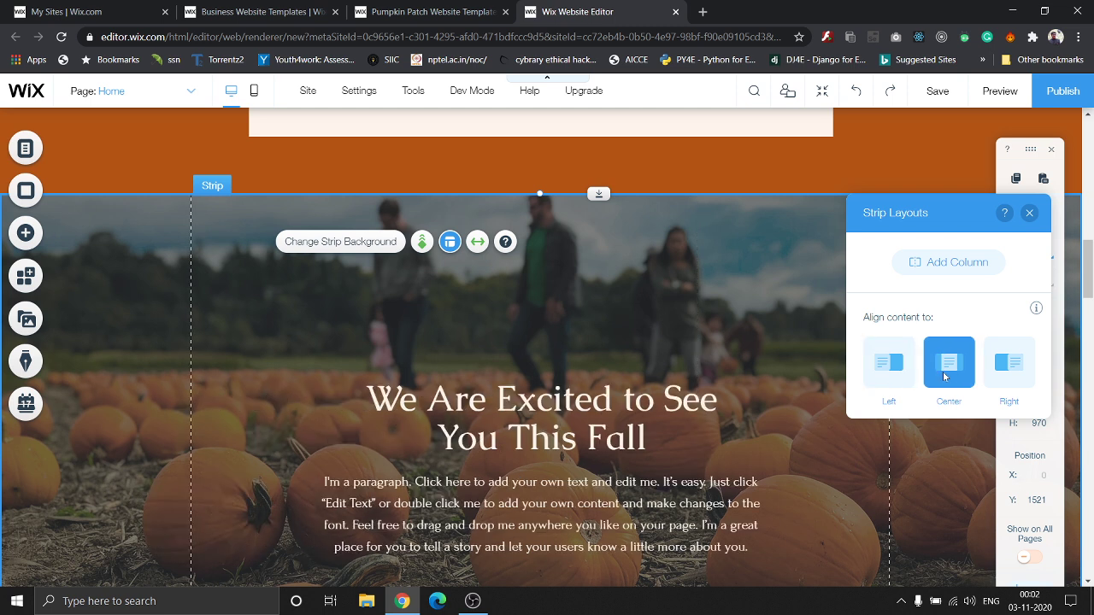
Step: Apply the Zoom In scroll effect to the strip background, replacing the Reveal effect tried first
left_click(423, 243)
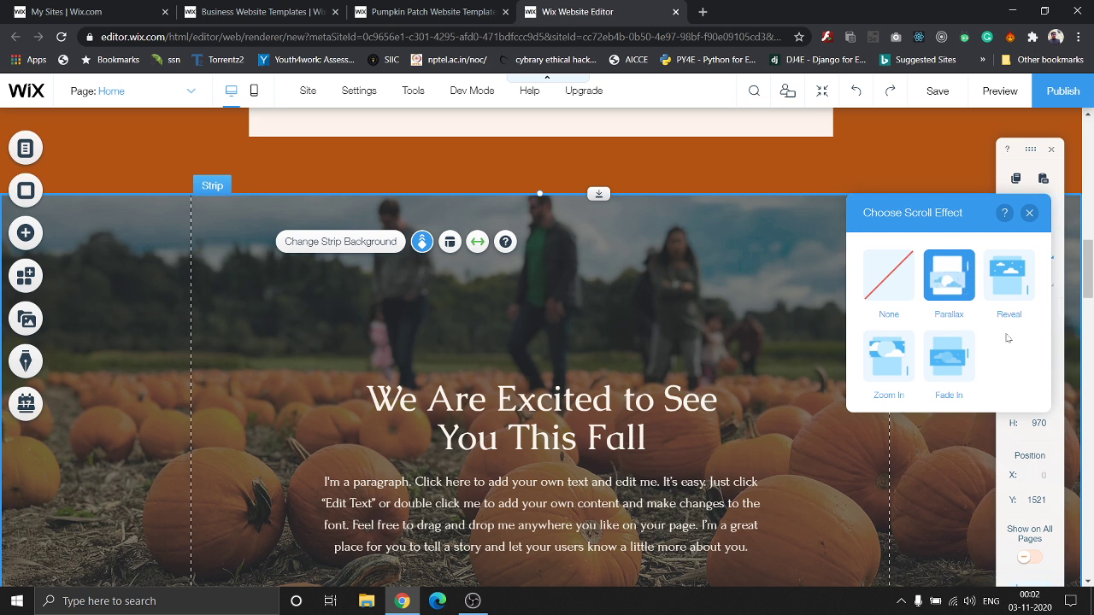
left_click(1002, 296)
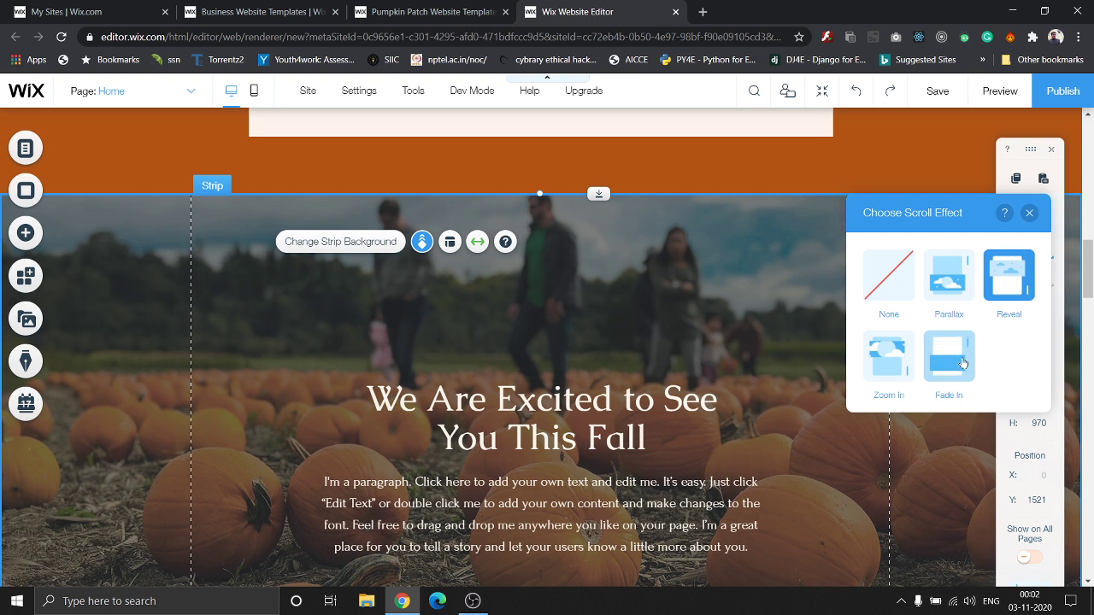
left_click(895, 372)
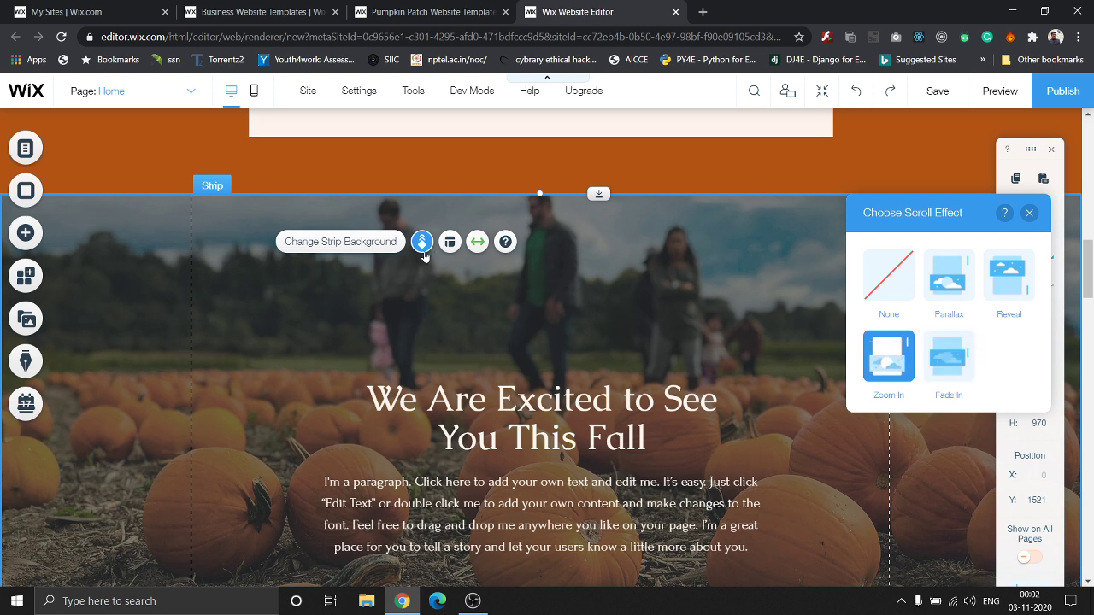
Step: Open the strip's background image settings to check its 40% opacity
left_click(374, 244)
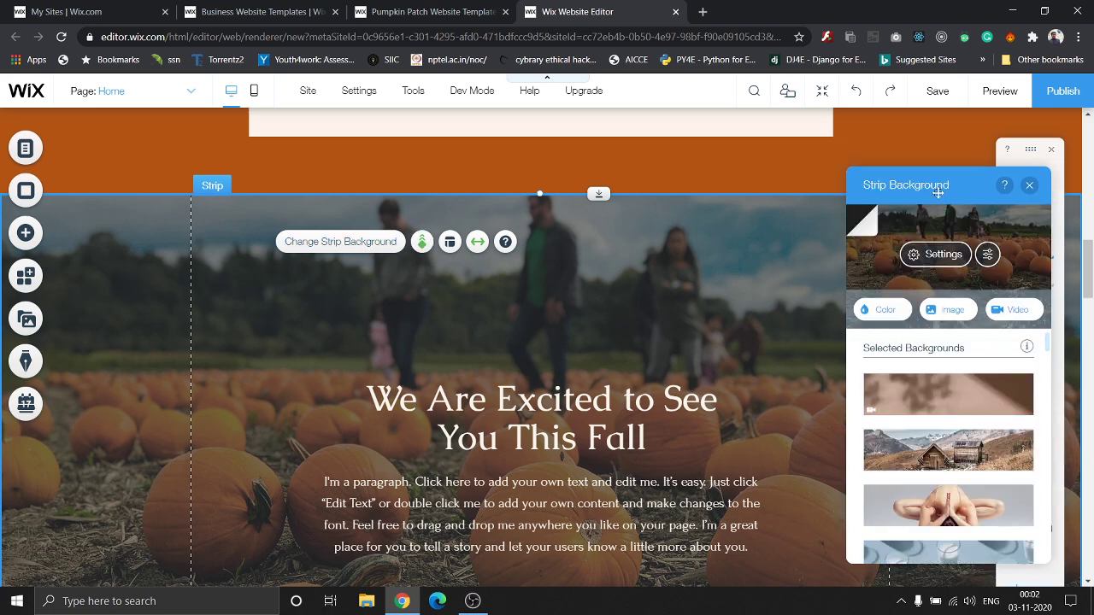
left_click_drag(938, 192, 917, 159)
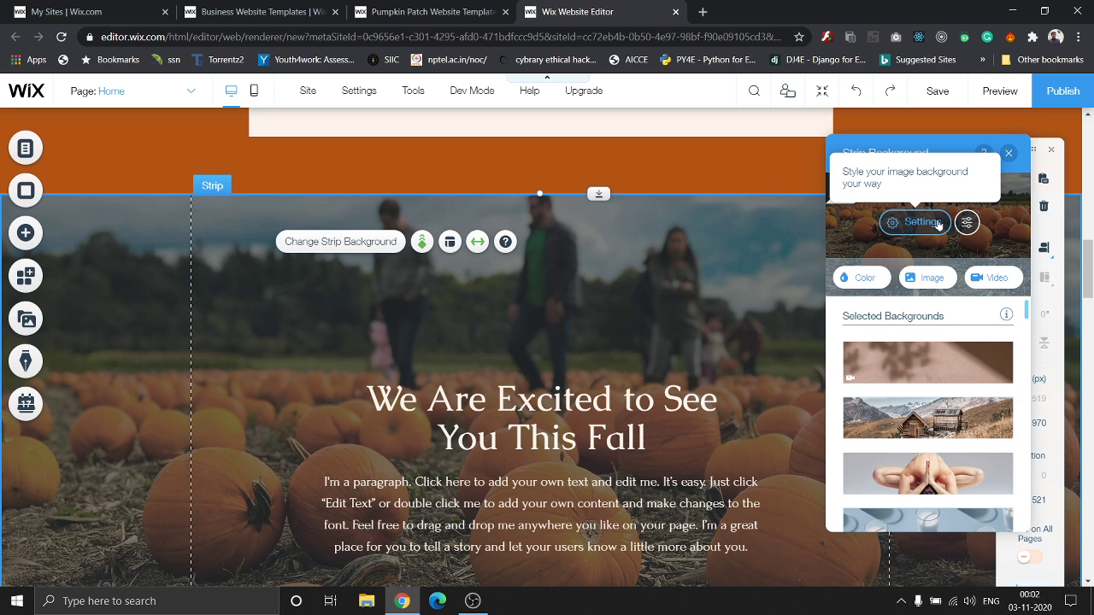
left_click(939, 224)
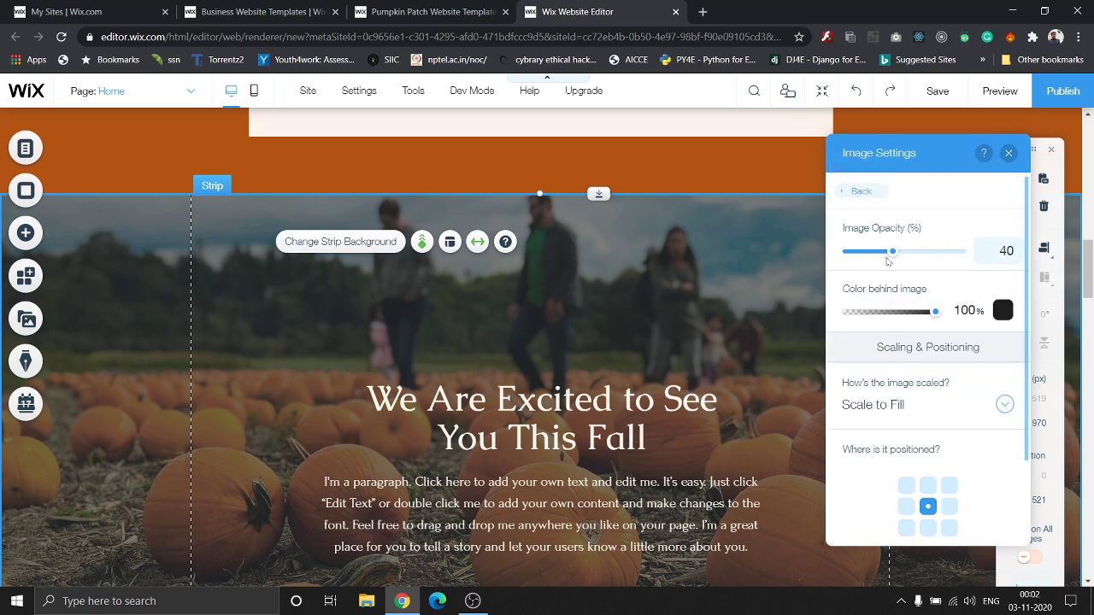
scroll(923, 287, "down", 1)
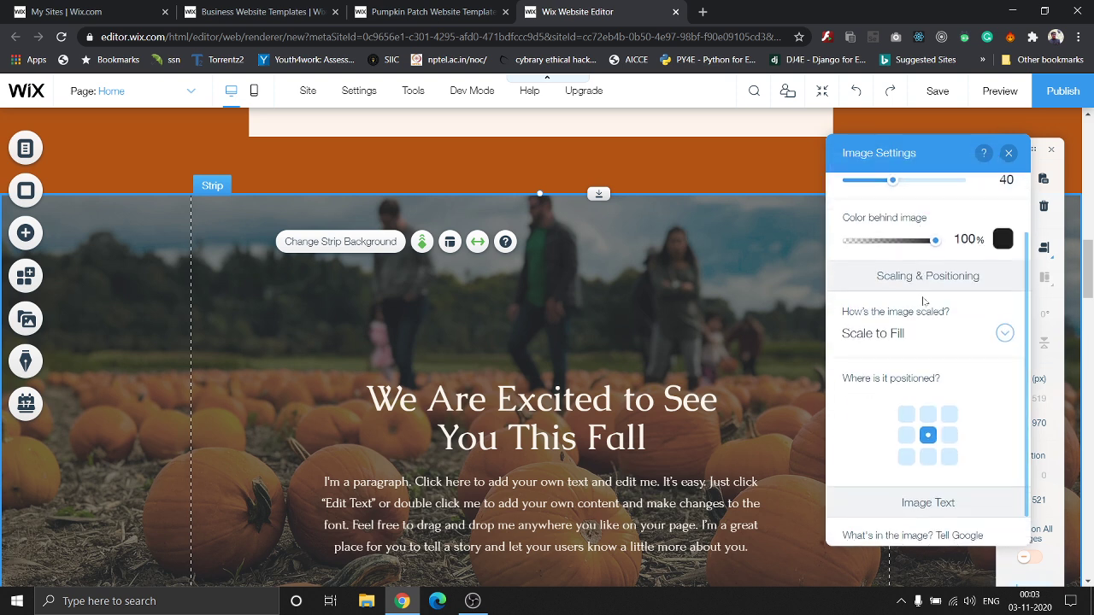
scroll(978, 320, "down", 1)
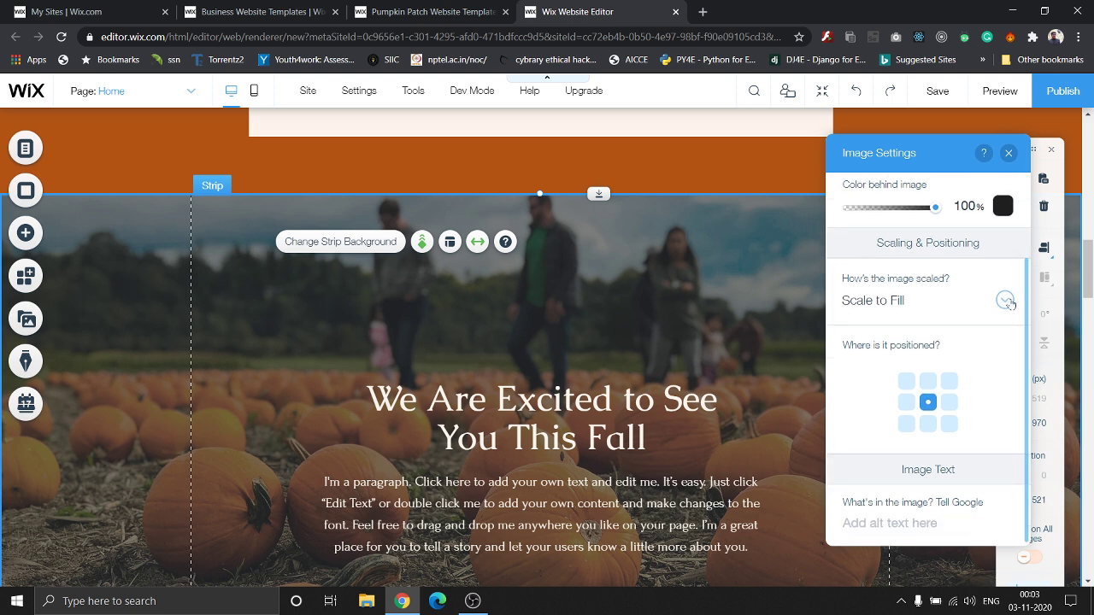
Step: Keep Scale to Fill as the image scaling and return to the Strip Background panel
left_click(1010, 302)
left_click(1015, 369)
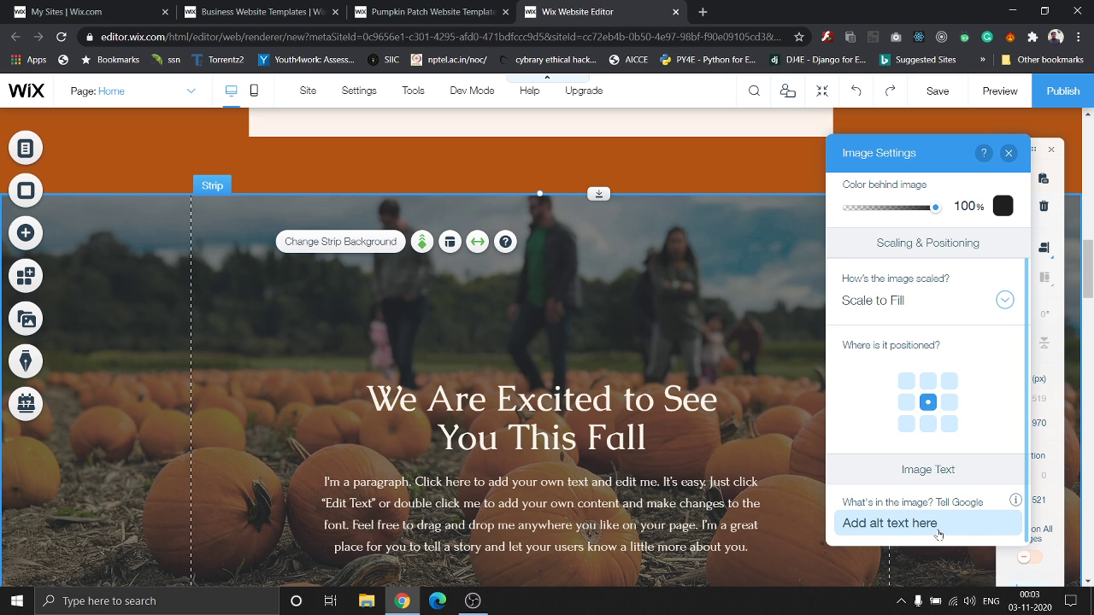
scroll(939, 513, "up", 3)
left_click(849, 195)
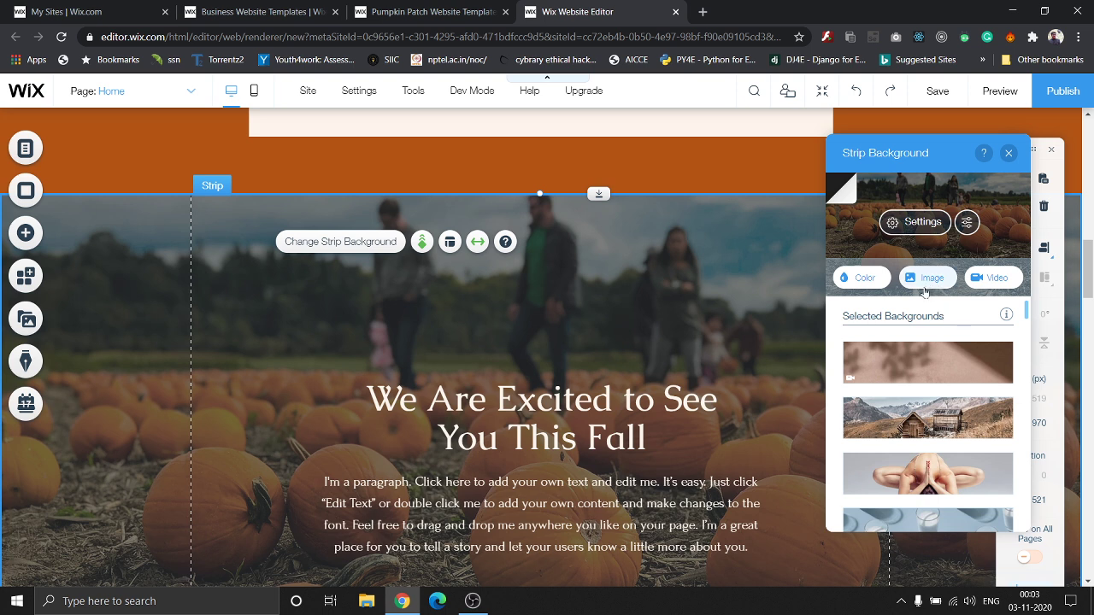
scroll(947, 356, "down", 5)
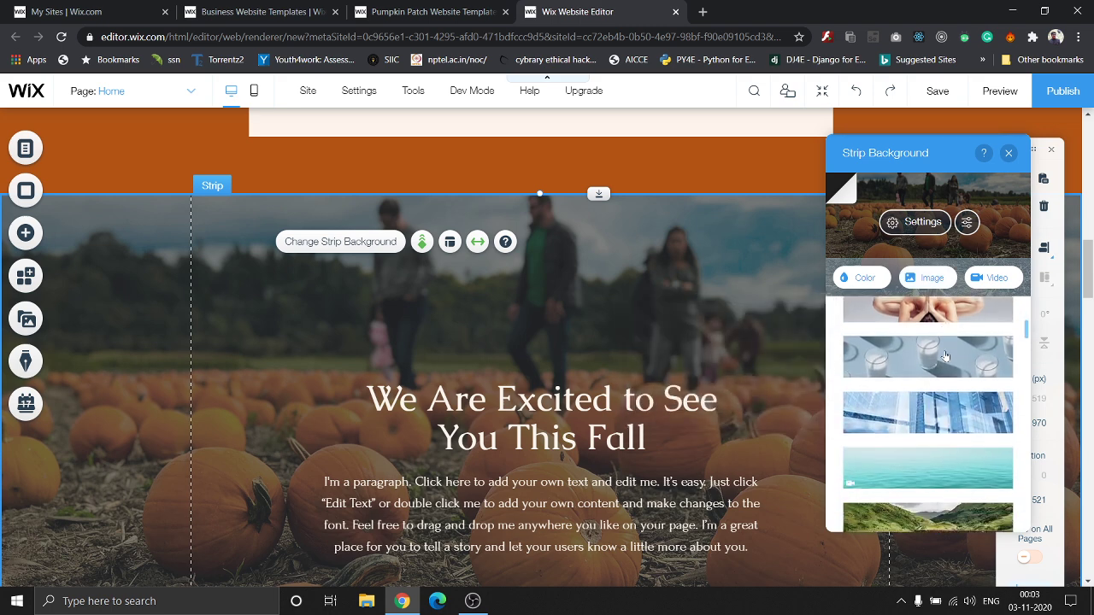
scroll(946, 359, "down", 3)
scroll(946, 432, "up", 10)
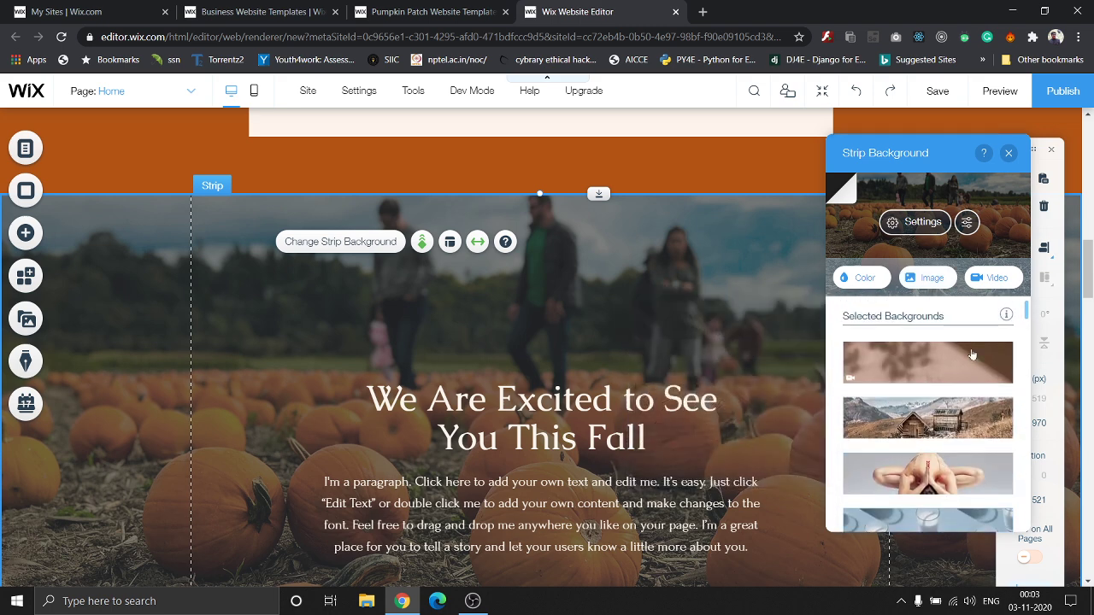
Step: Browse Media from Wix, Shutterstock and Unsplash images, ending on the empty Site Files section
left_click(943, 282)
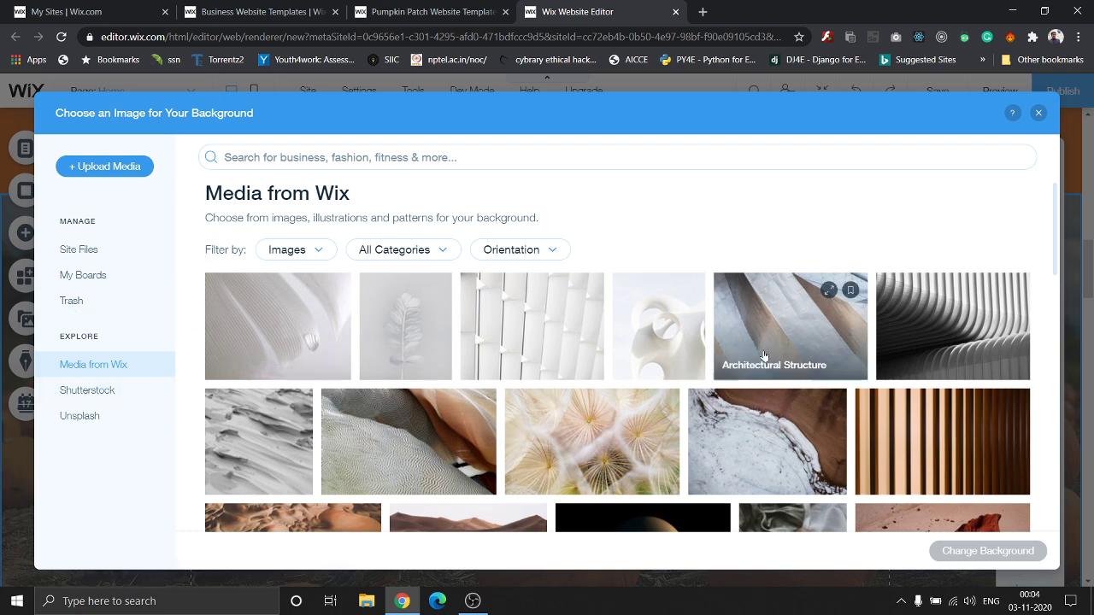
scroll(541, 331, "down", 8)
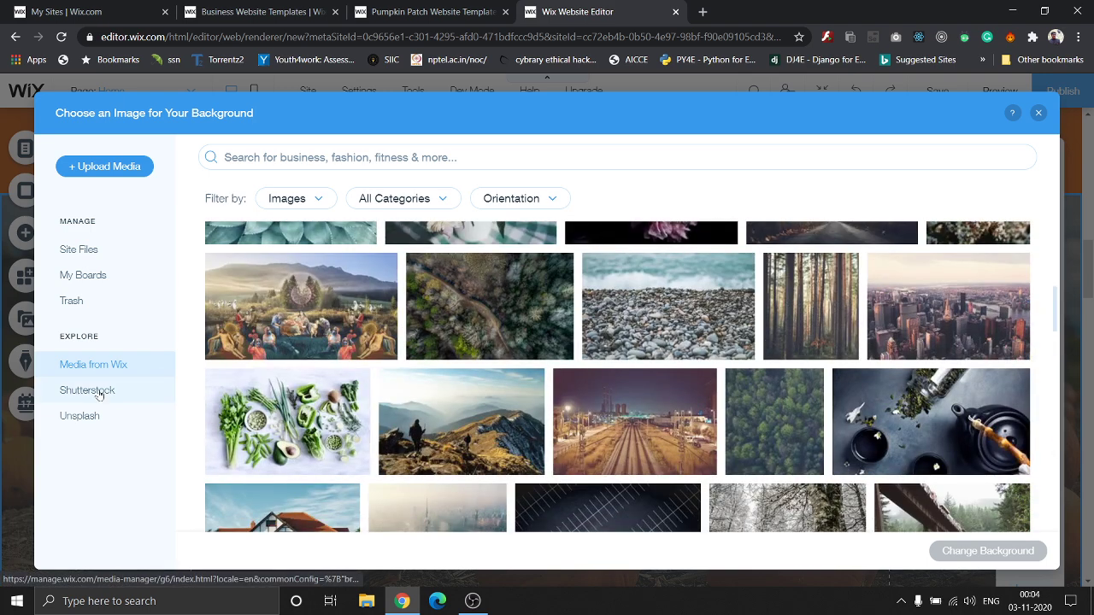
left_click(101, 391)
scroll(325, 325, "down", 5)
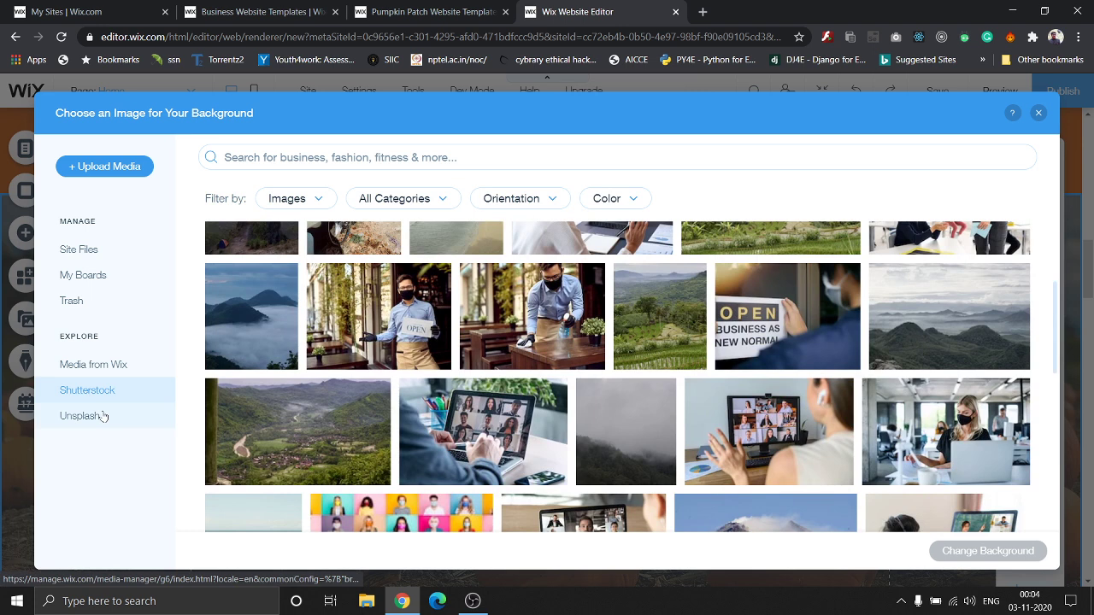
left_click(103, 417)
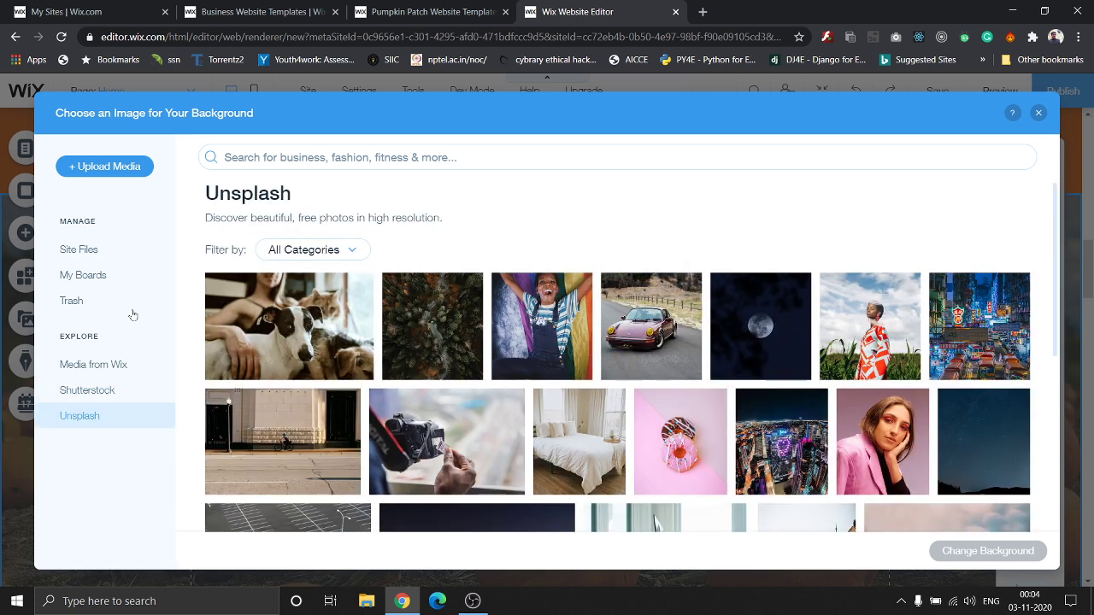
left_click(94, 249)
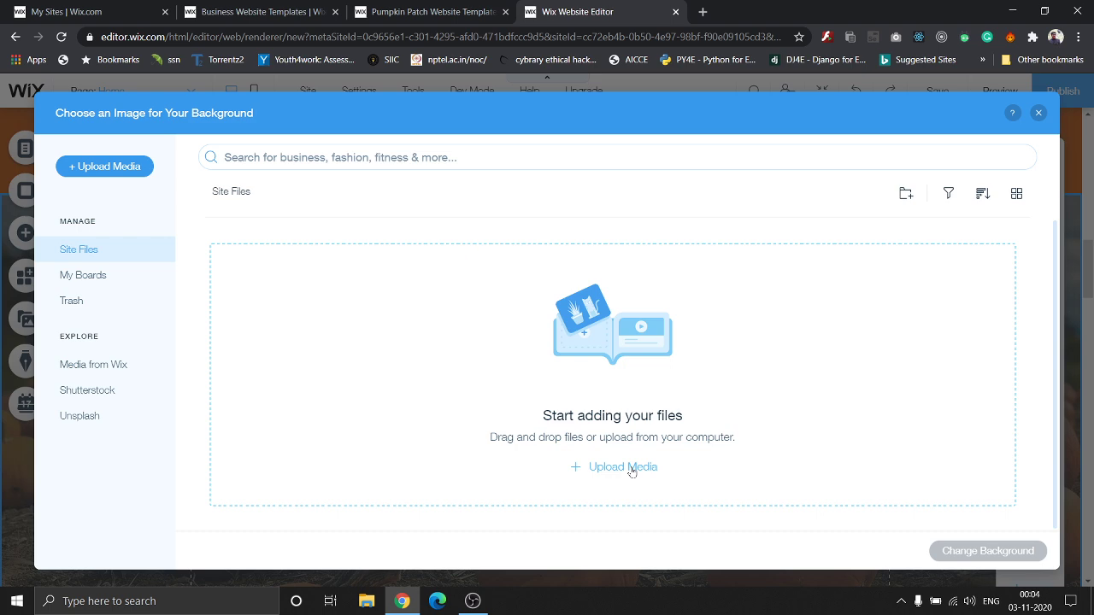
Step: Open the Upload Media window, then close it to return to the empty Site Files section
left_click(624, 467)
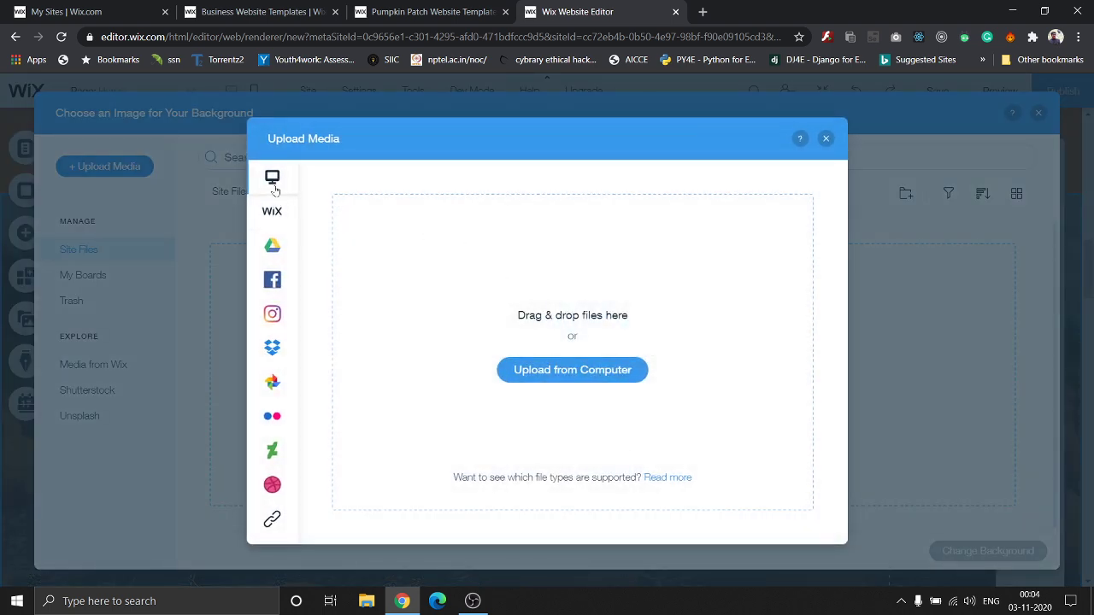
mouse_move(274, 189)
left_click(825, 138)
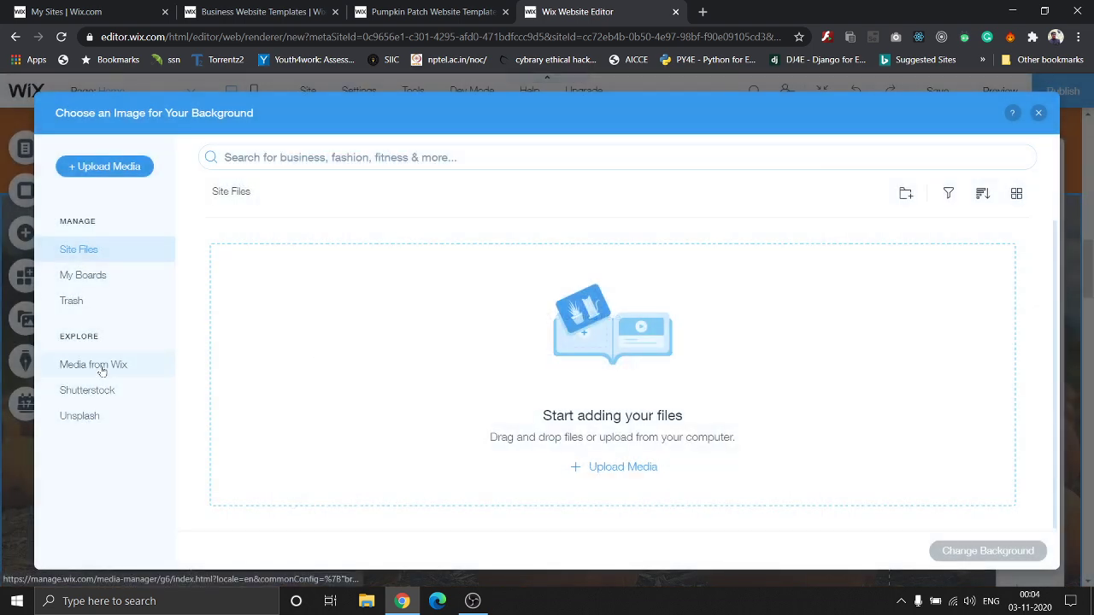
Step: Set the Sand Dunes image from Media from Wix as the strip background
left_click(101, 371)
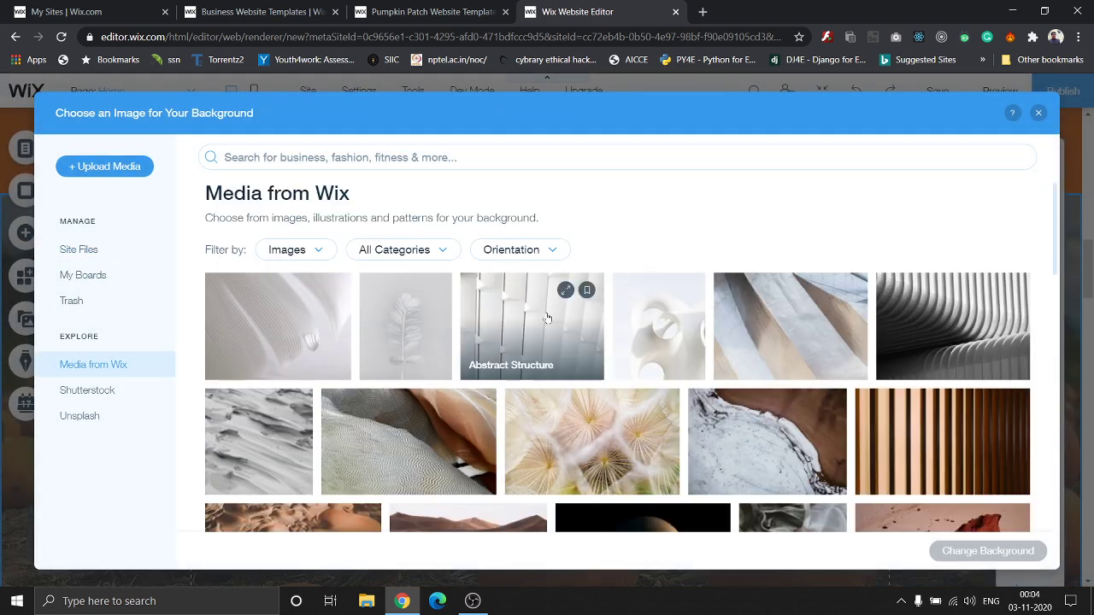
scroll(546, 318, "down", 2)
scroll(545, 319, "down", 2)
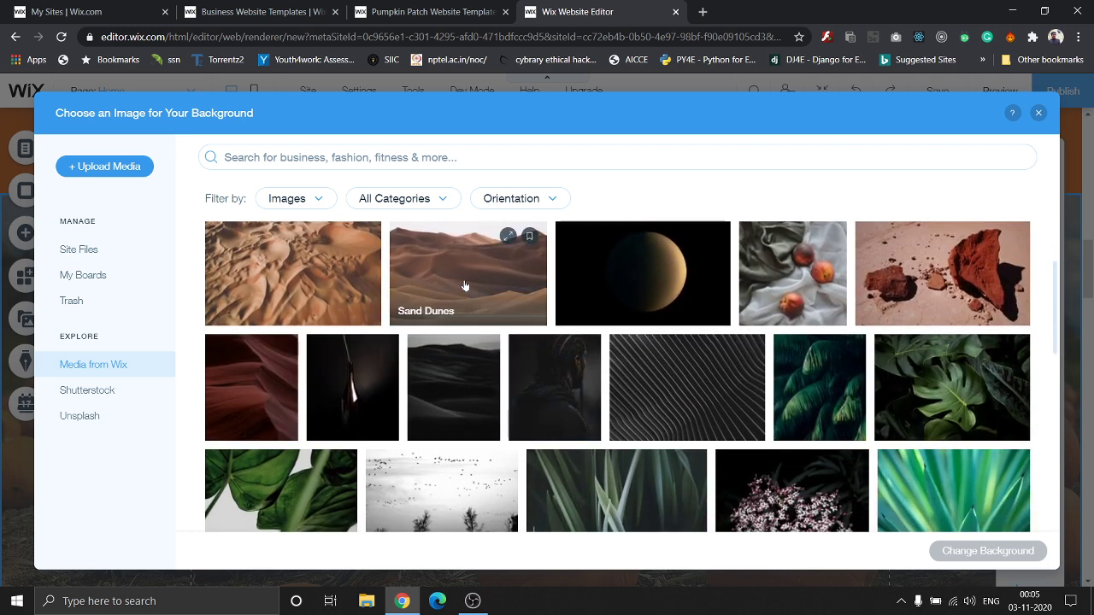
left_click(464, 284)
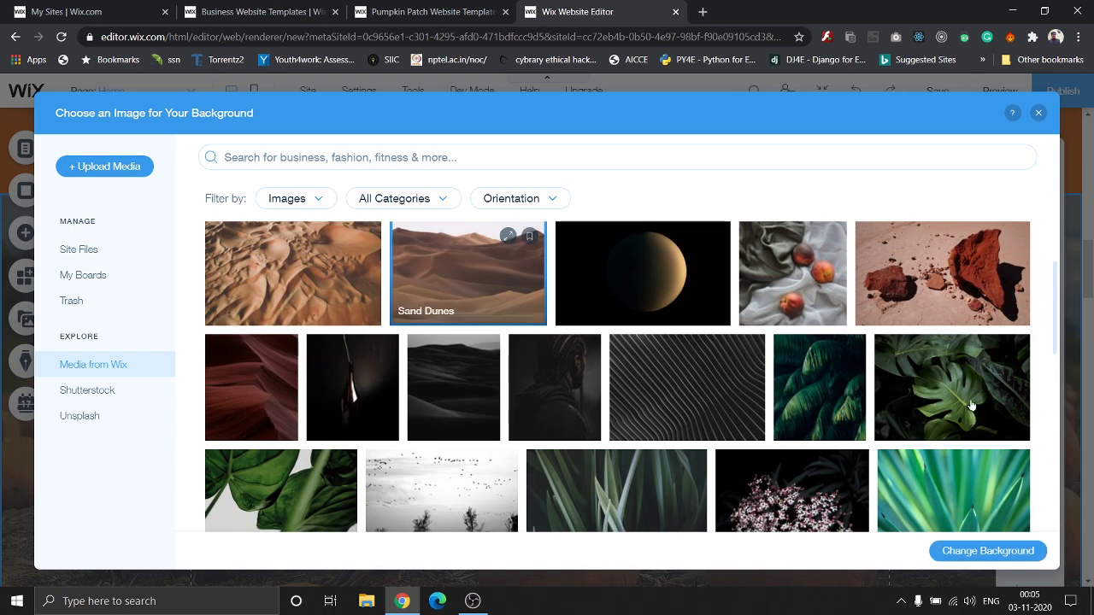
left_click(1000, 551)
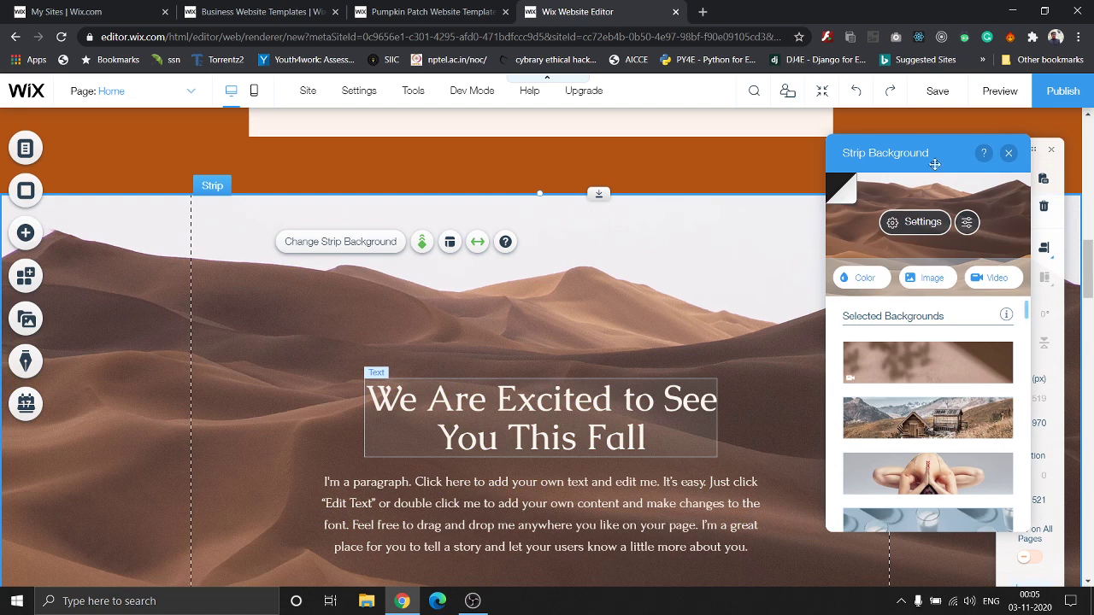
Step: Close the Strip Background panel and scroll the page to review the strip over desert dunes
left_click(1008, 154)
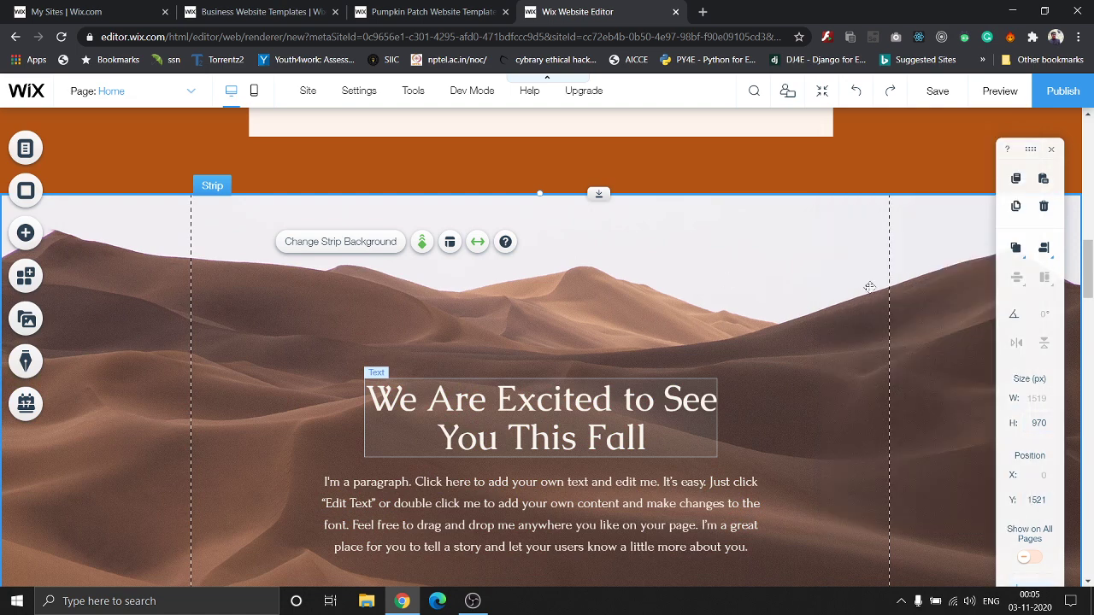
scroll(854, 285, "down", 2)
scroll(841, 284, "down", 1)
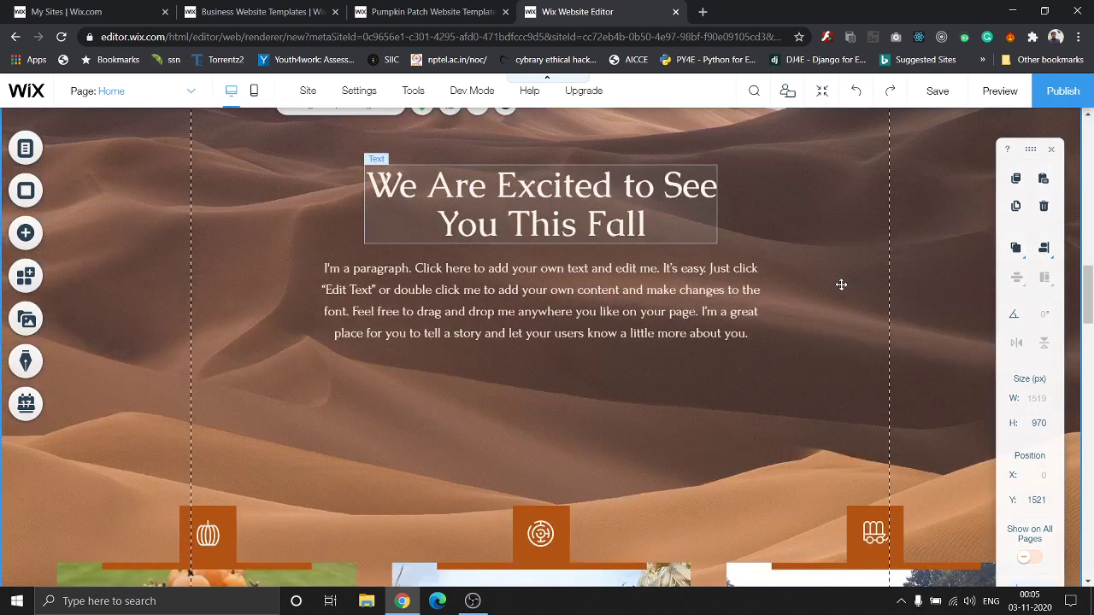
scroll(841, 285, "down", 1)
scroll(841, 284, "up", 4)
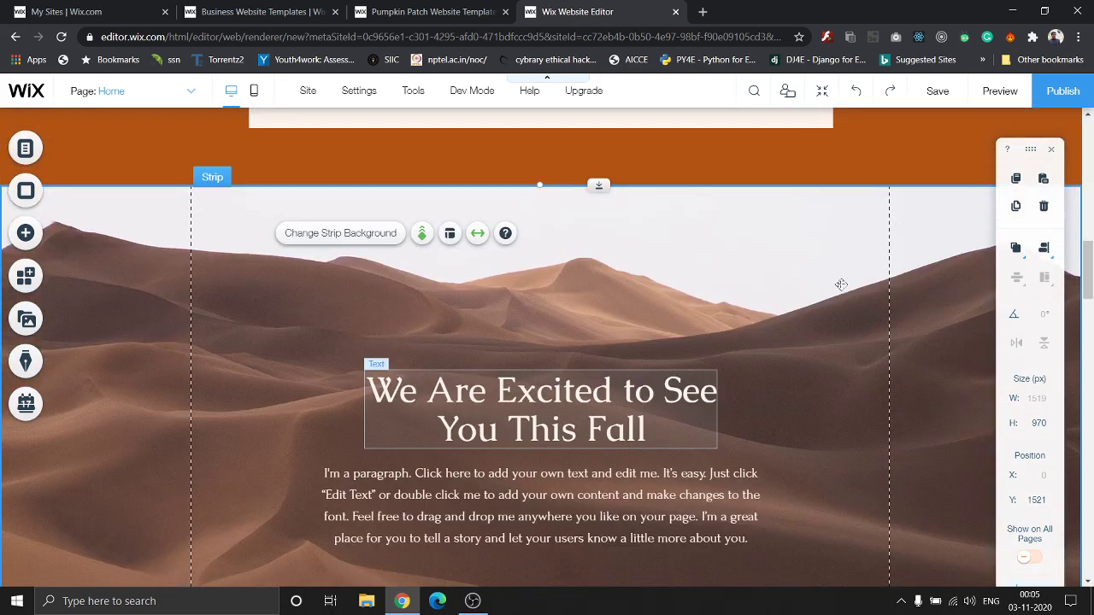
scroll(841, 284, "down", 6)
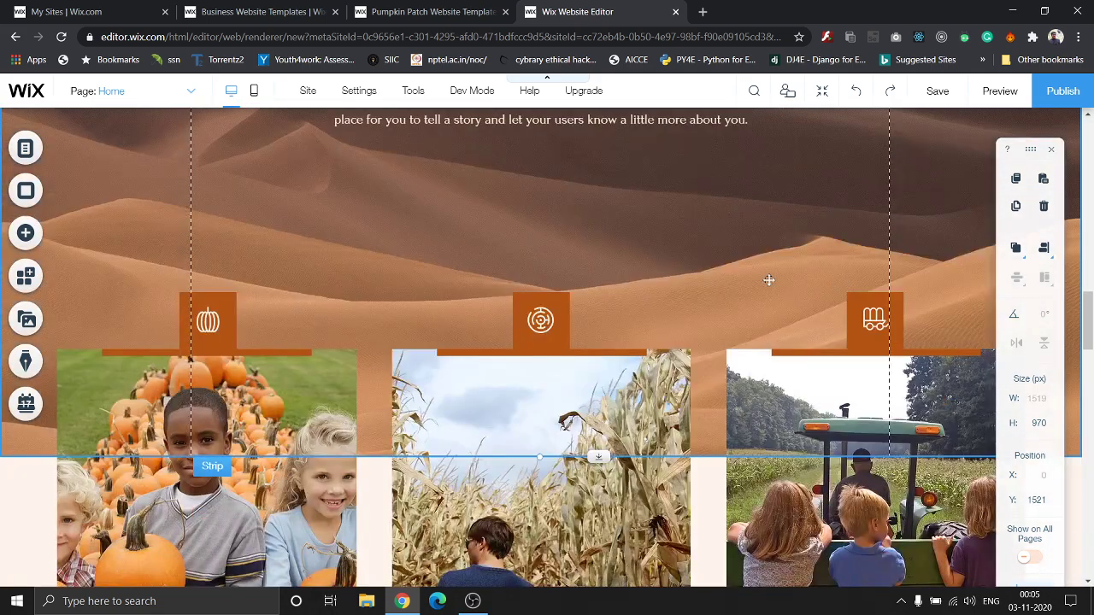
scroll(768, 280, "up", 2)
Step: Select the Pumpkin Picking Book Now button and look at its Animation options
scroll(768, 280, "down", 6)
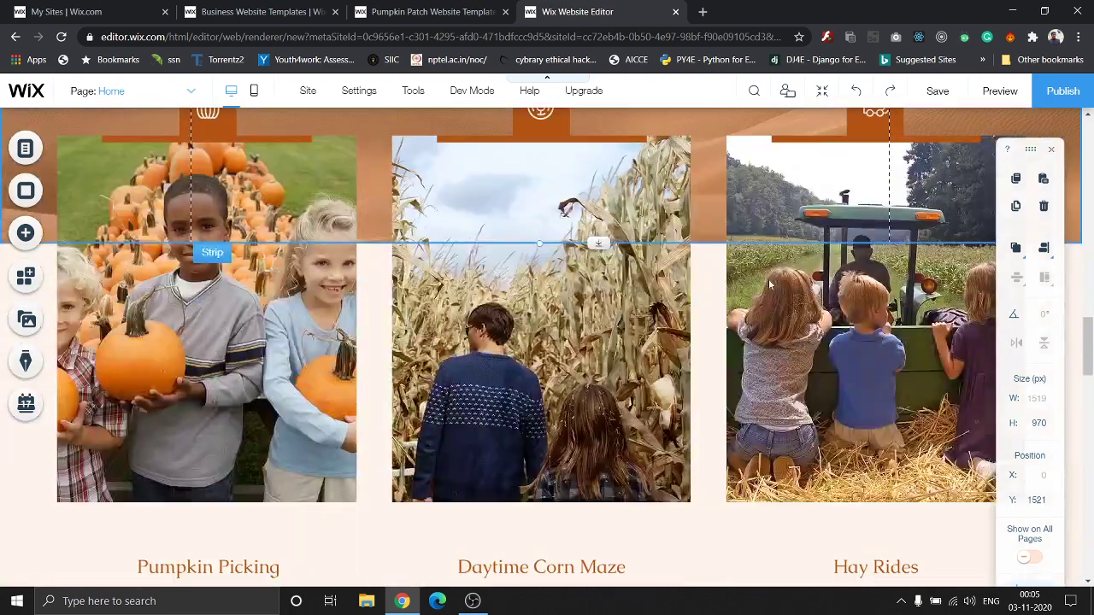
scroll(652, 444, "down", 4)
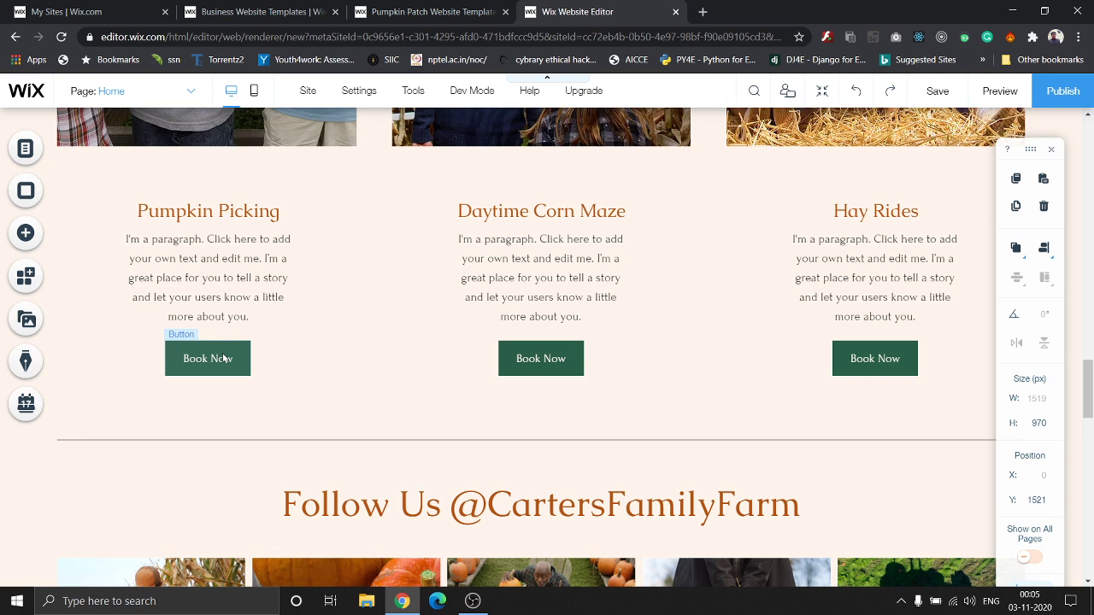
left_click(199, 363)
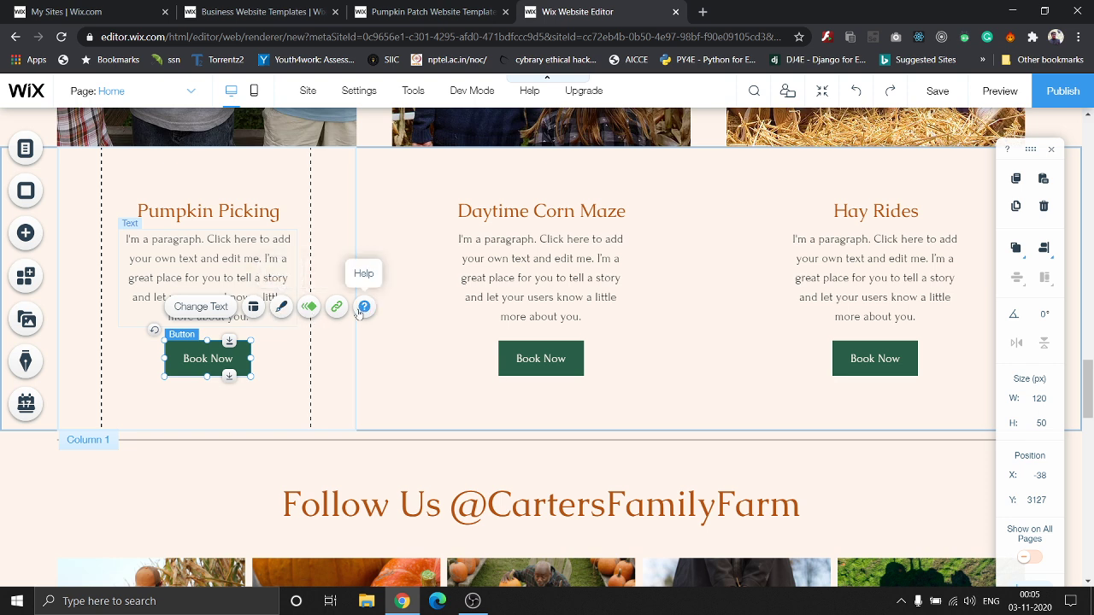
left_click(308, 307)
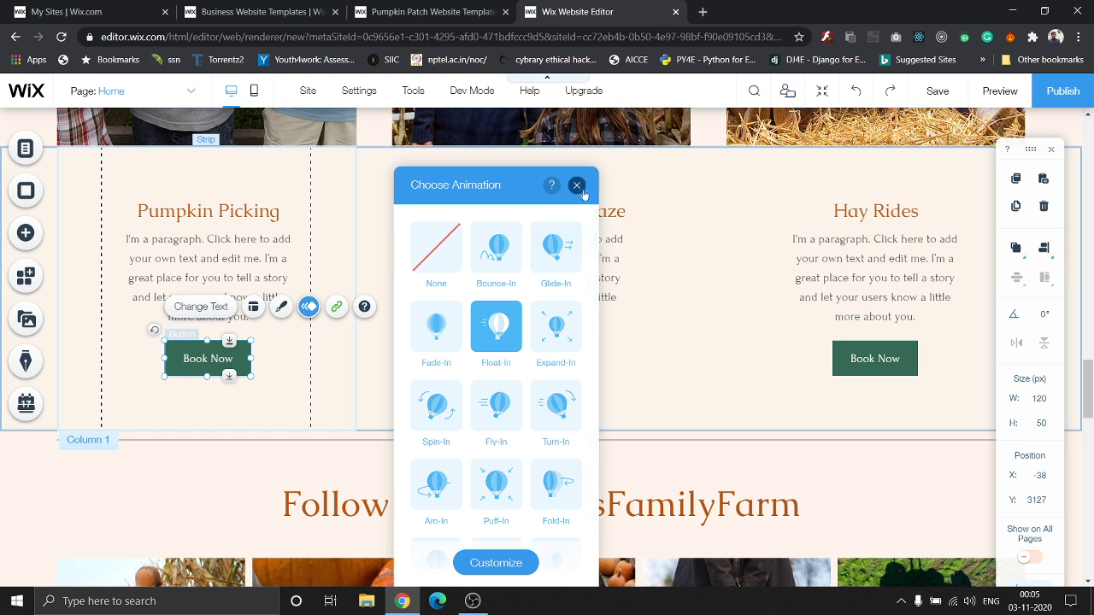
left_click(577, 186)
Step: Check the button's Layouts options, then bring up its Button Settings for label and link
left_click(255, 314)
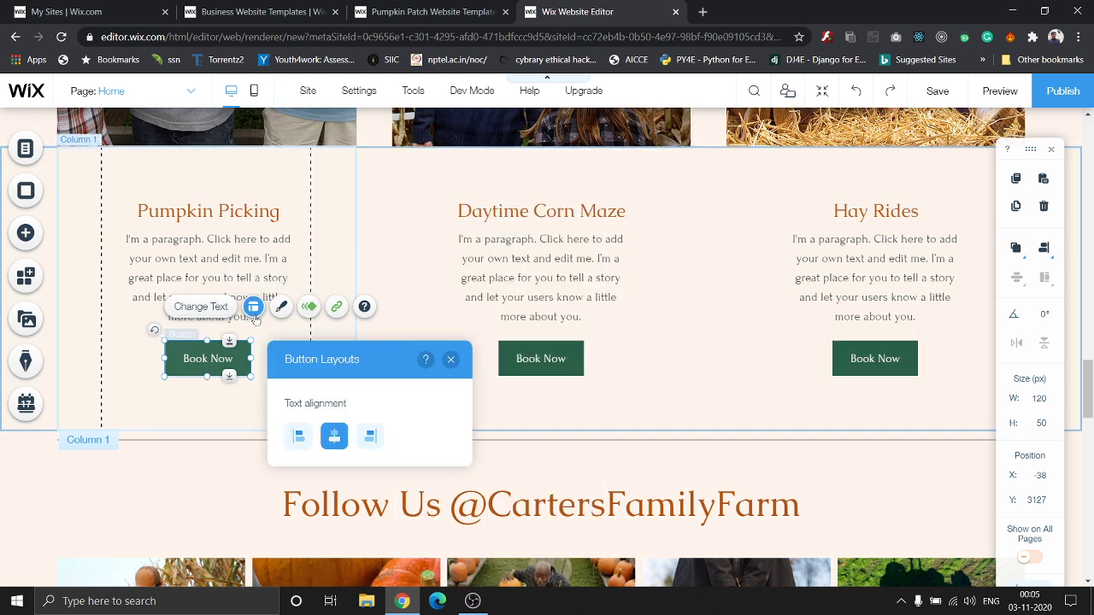
left_click(452, 359)
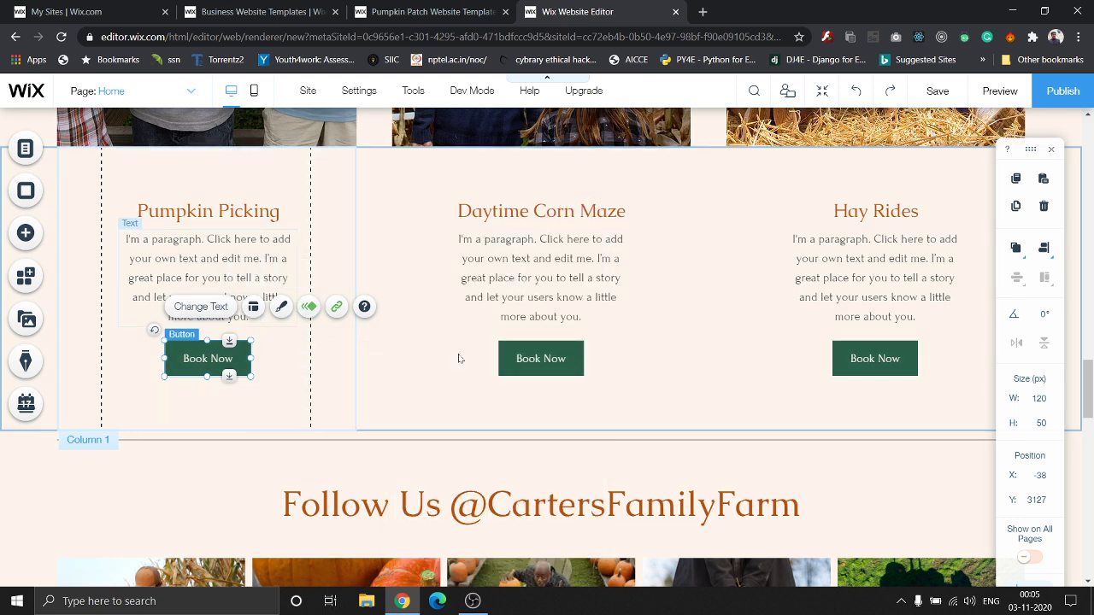
left_click(214, 307)
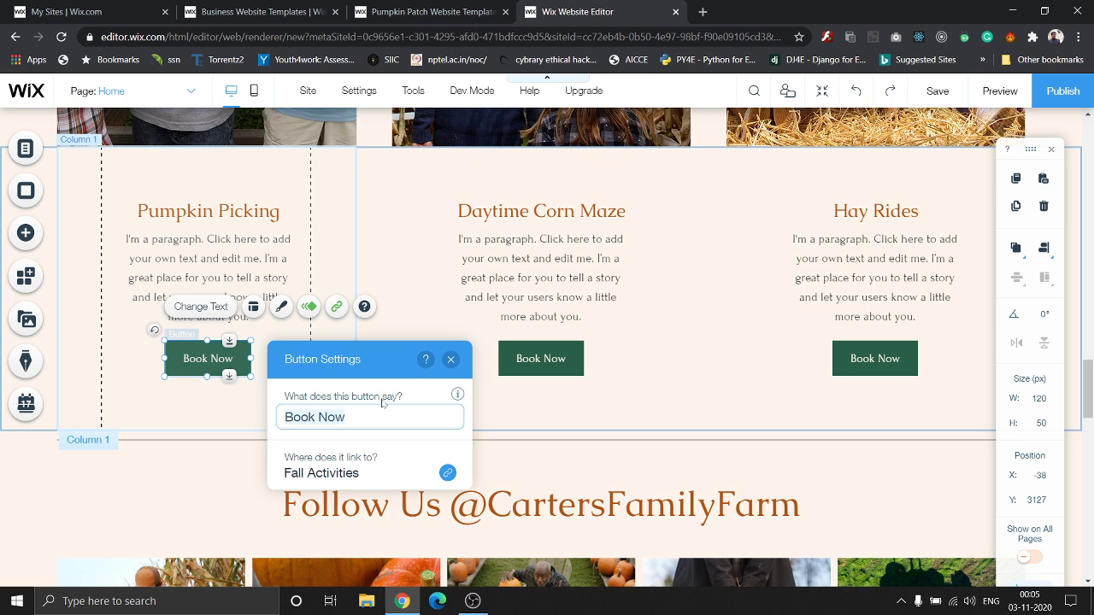
Step: Delete 'Now' so the Pumpkin Picking button reads 'Book', then close Button Settings
left_click(345, 417)
key("BackSpace")
key("BackSpace")
key("BackSpace")
key("BackSpace")
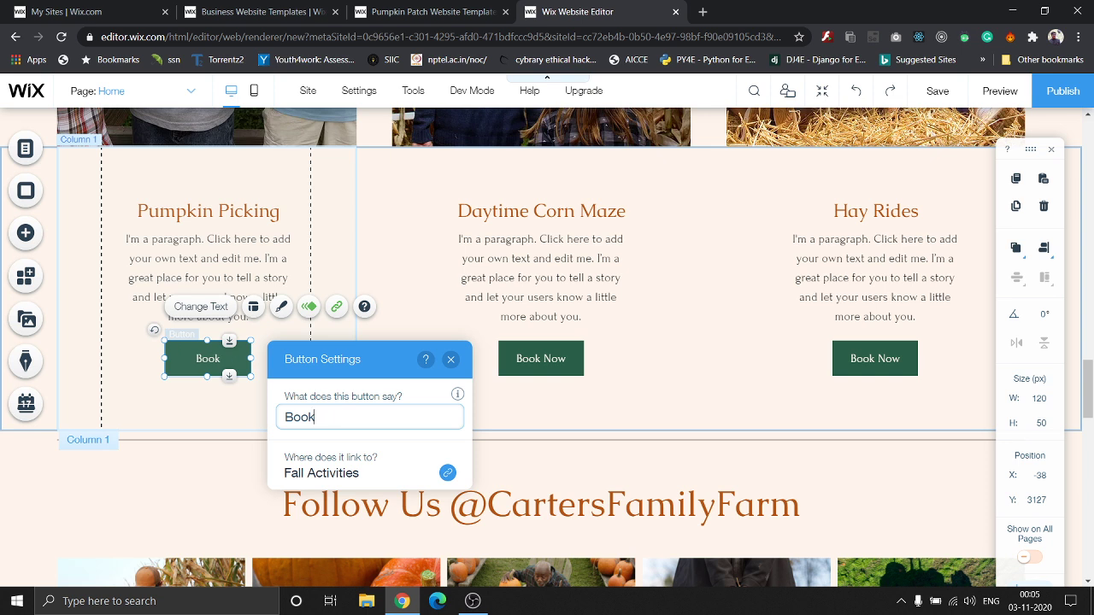
left_click(451, 359)
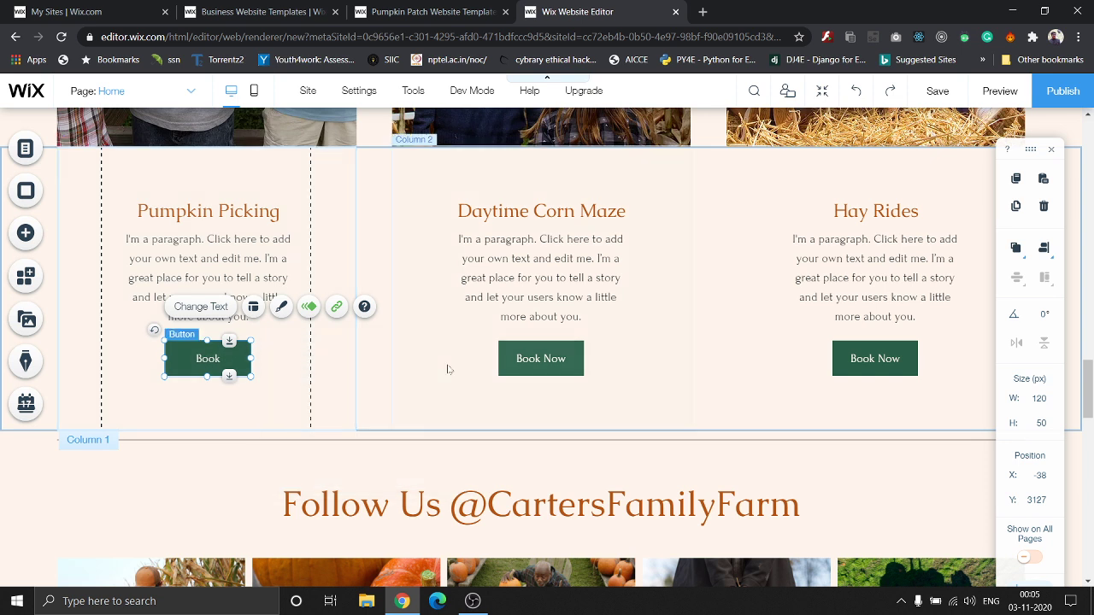
left_click(335, 310)
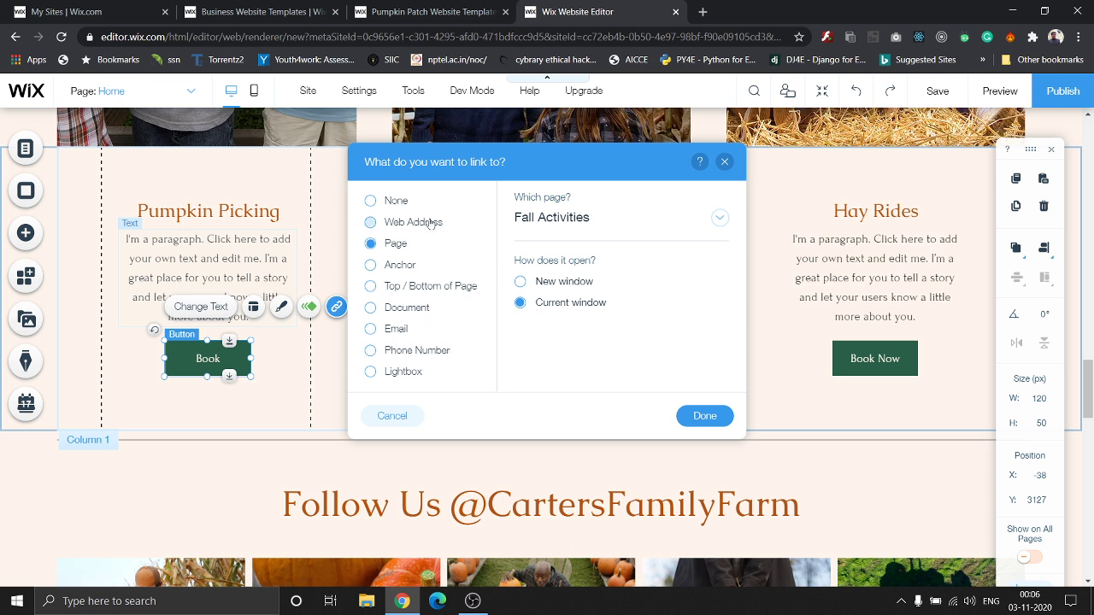
left_click(728, 161)
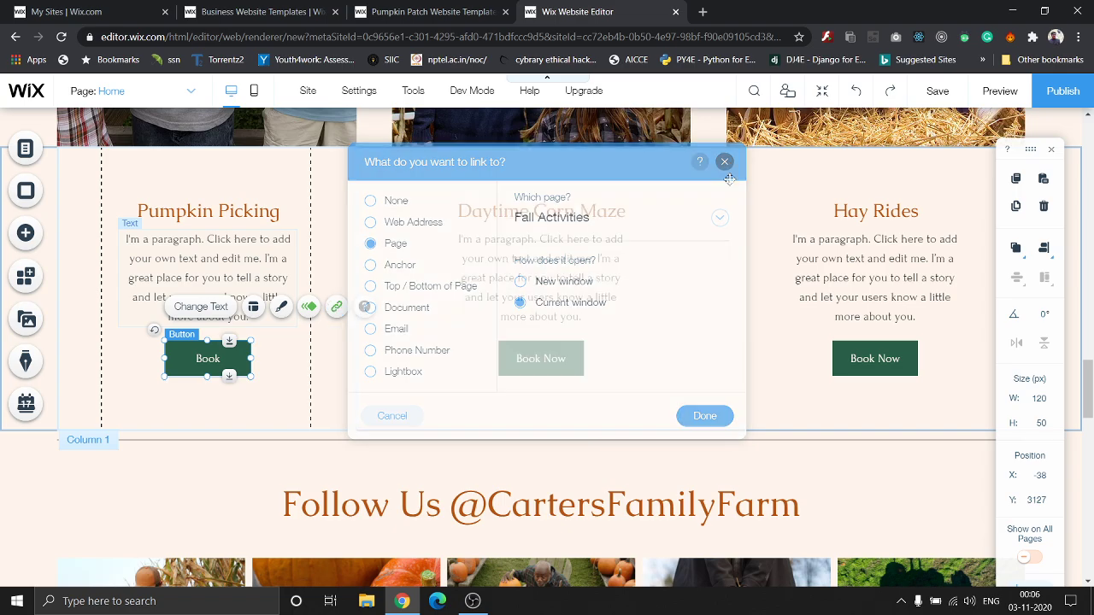
scroll(683, 441, "down", 3)
Step: In the Add panel's Strip category, skim the Contact and Team designs, then show the Welcome strips
scroll(438, 386, "down", 10)
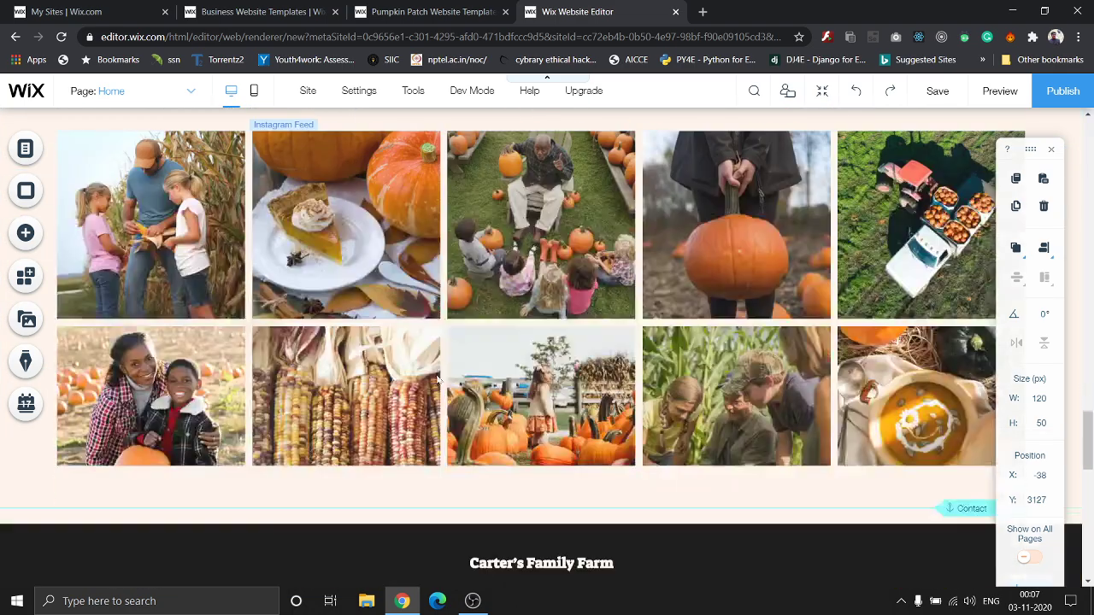
scroll(443, 380, "up", 10)
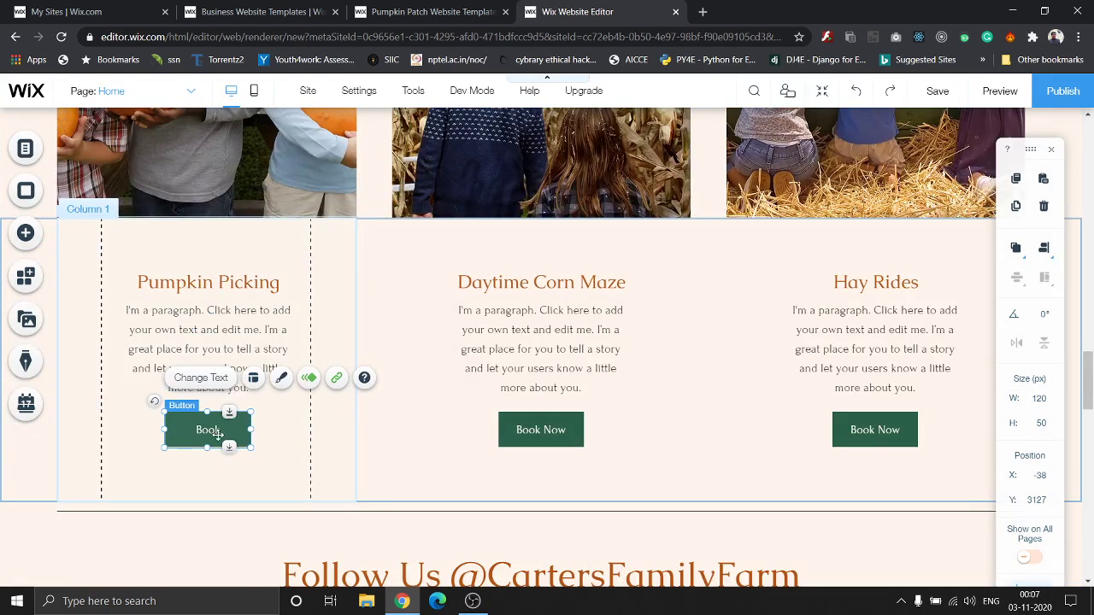
left_click(19, 235)
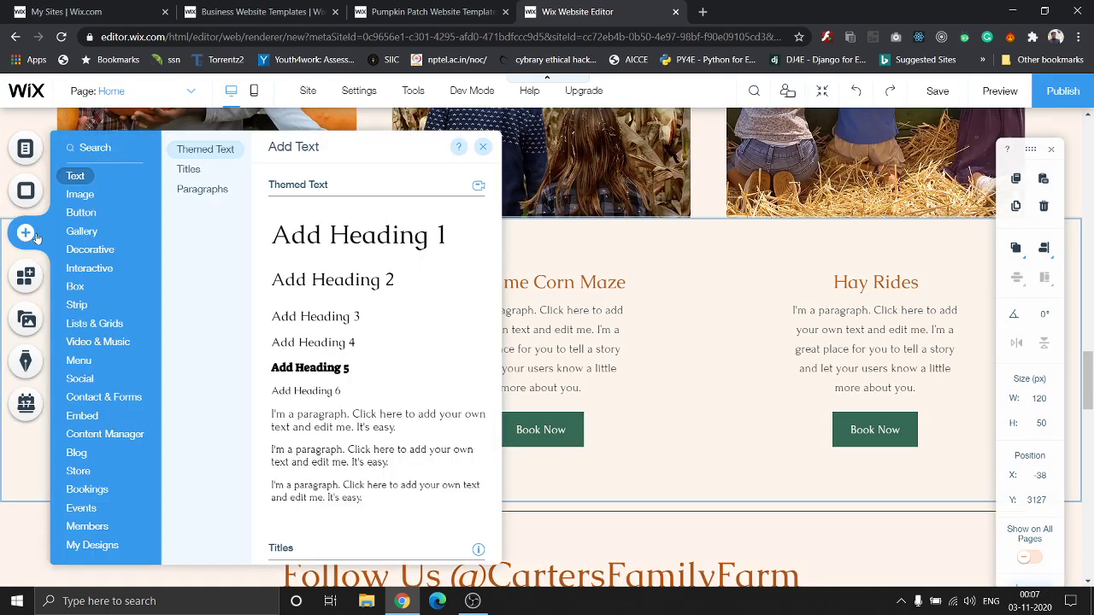
left_click(81, 195)
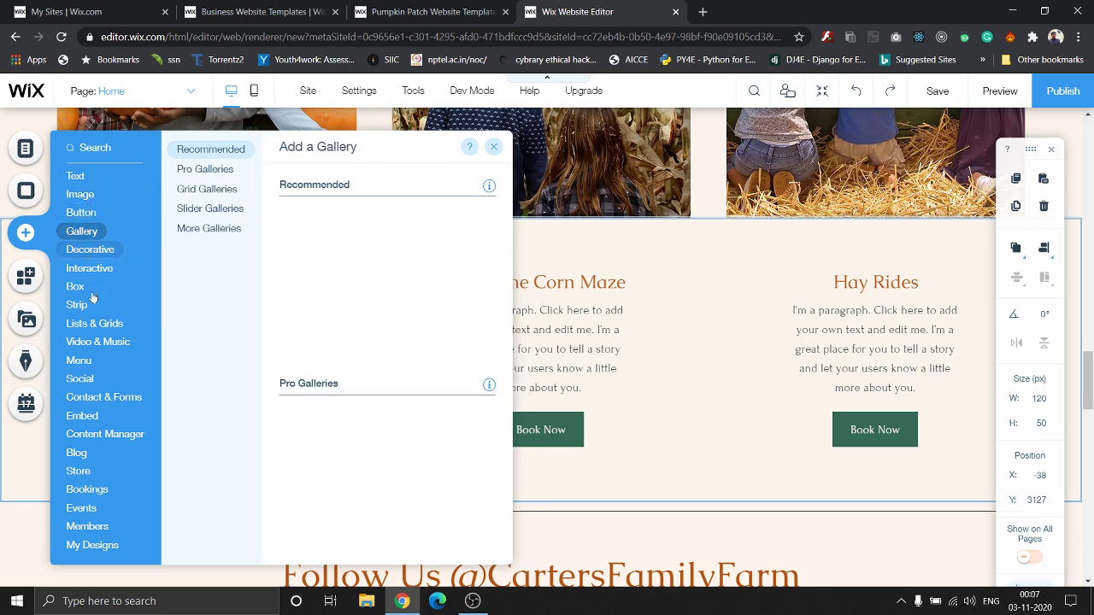
mouse_move(94, 306)
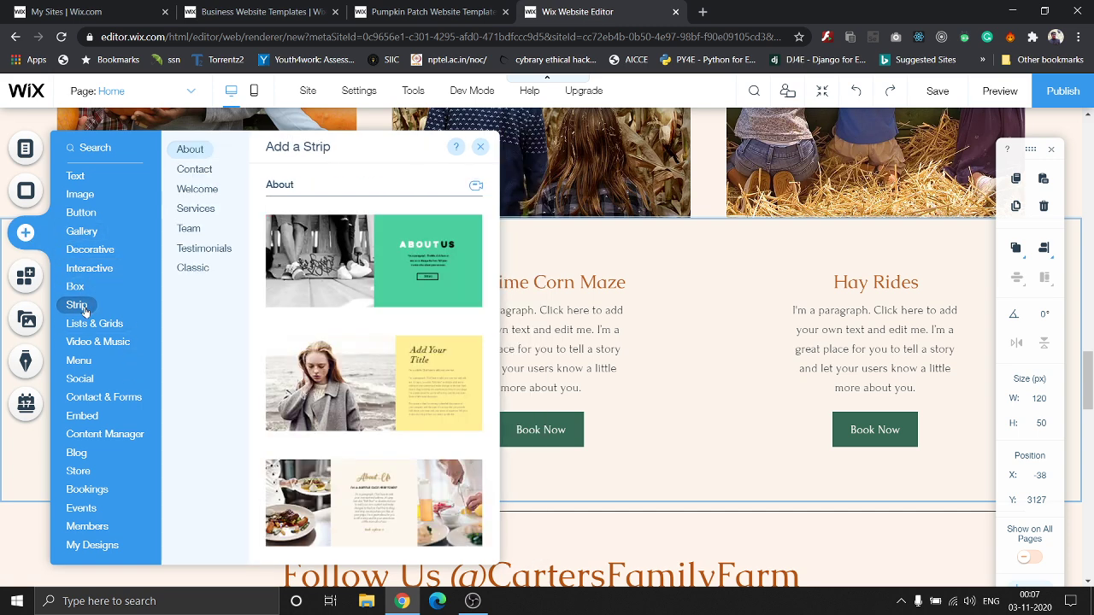
left_click(198, 170)
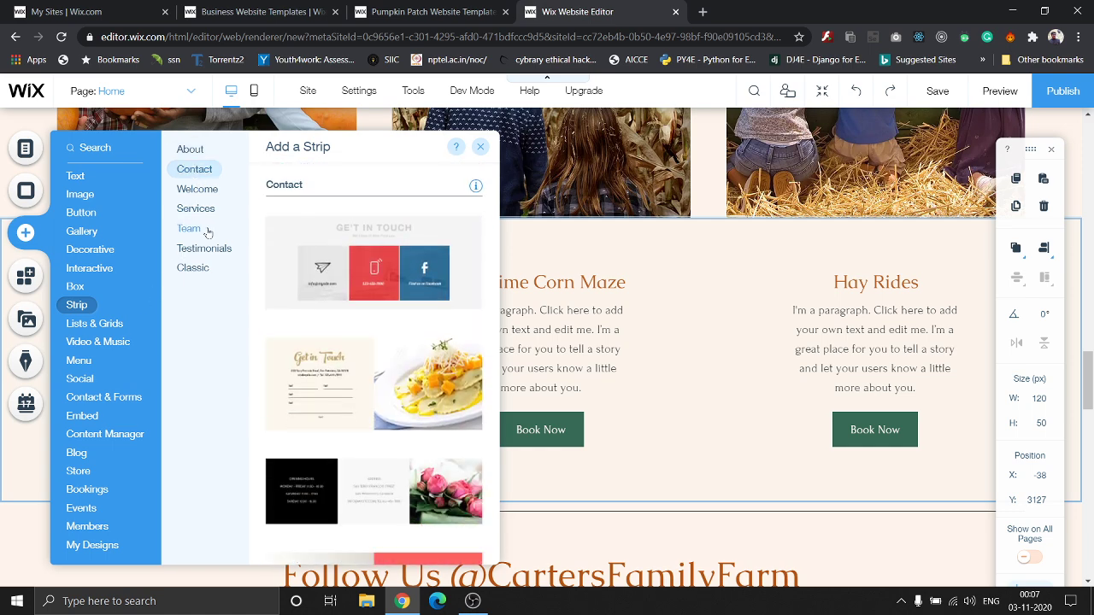
left_click(206, 229)
left_click(205, 192)
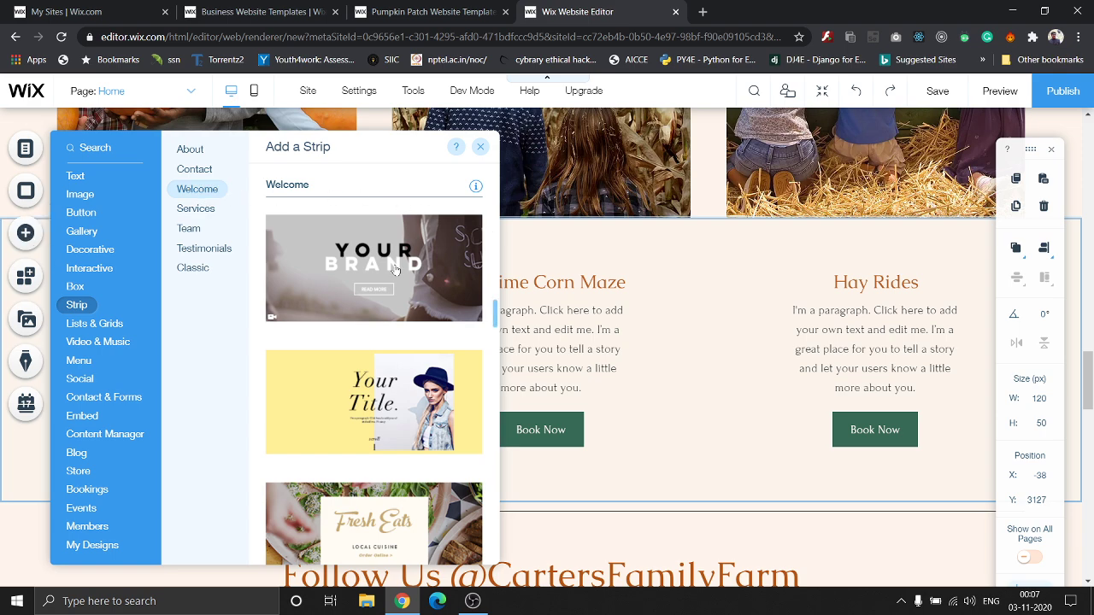
Step: Retype the YOUR BRAND heading as 'Carters Family Farm' and give it Heading 4 (Caudex, 21px)
scroll(460, 267, "down", 5)
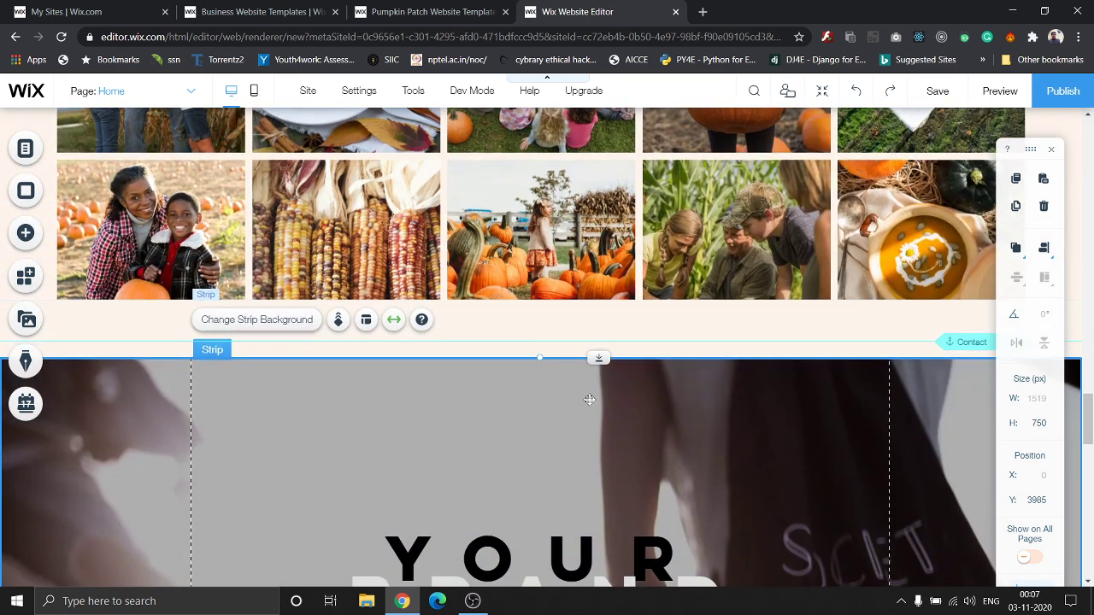
scroll(524, 350, "down", 4)
scroll(493, 366, "up", 5)
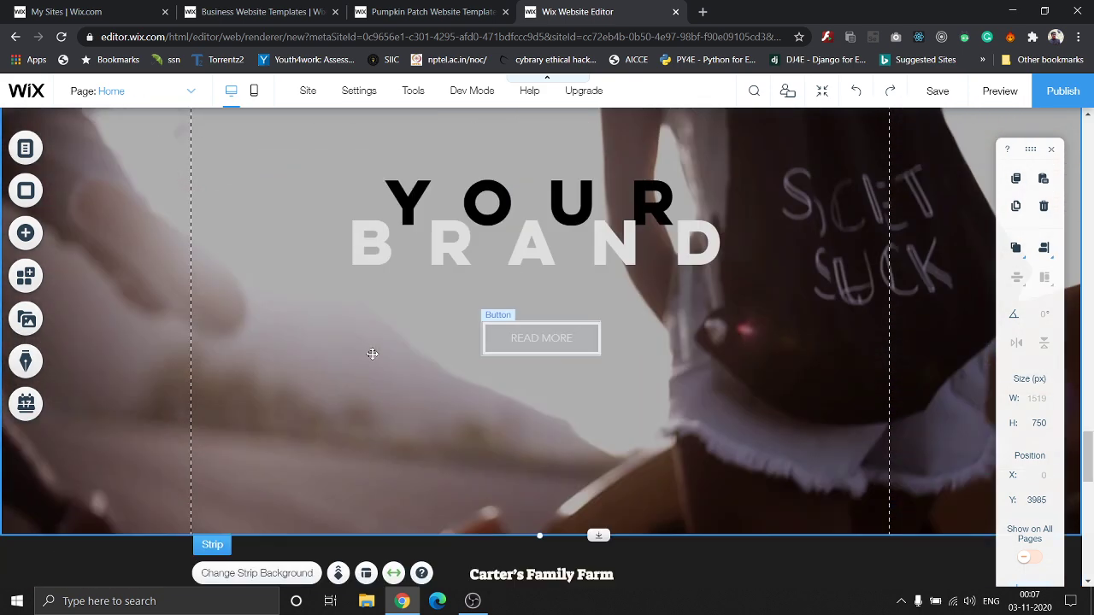
scroll(502, 288, "up", 3)
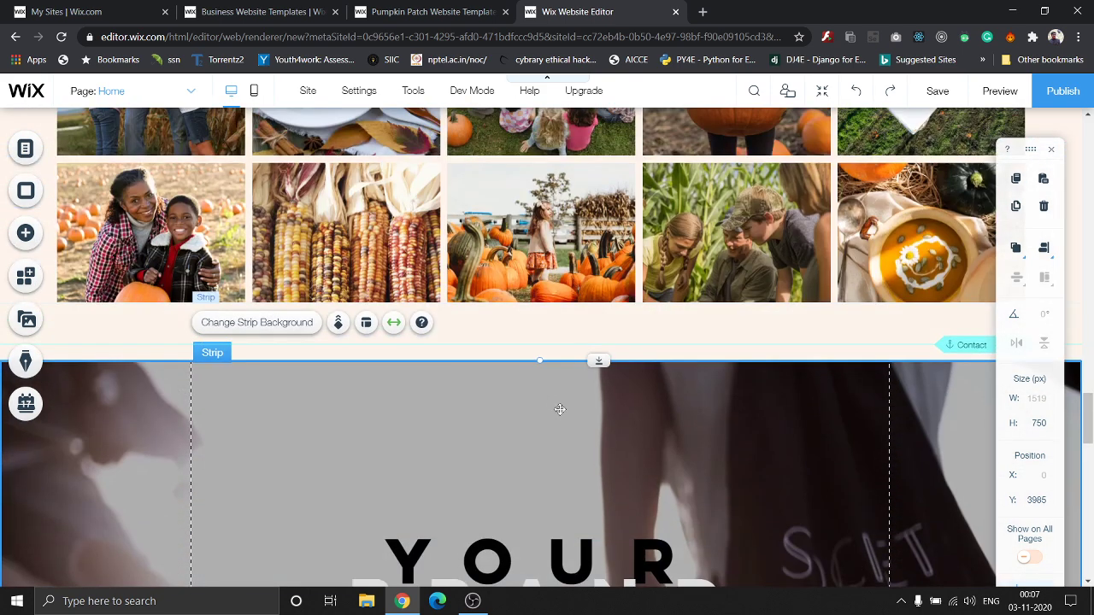
scroll(427, 393, "down", 3)
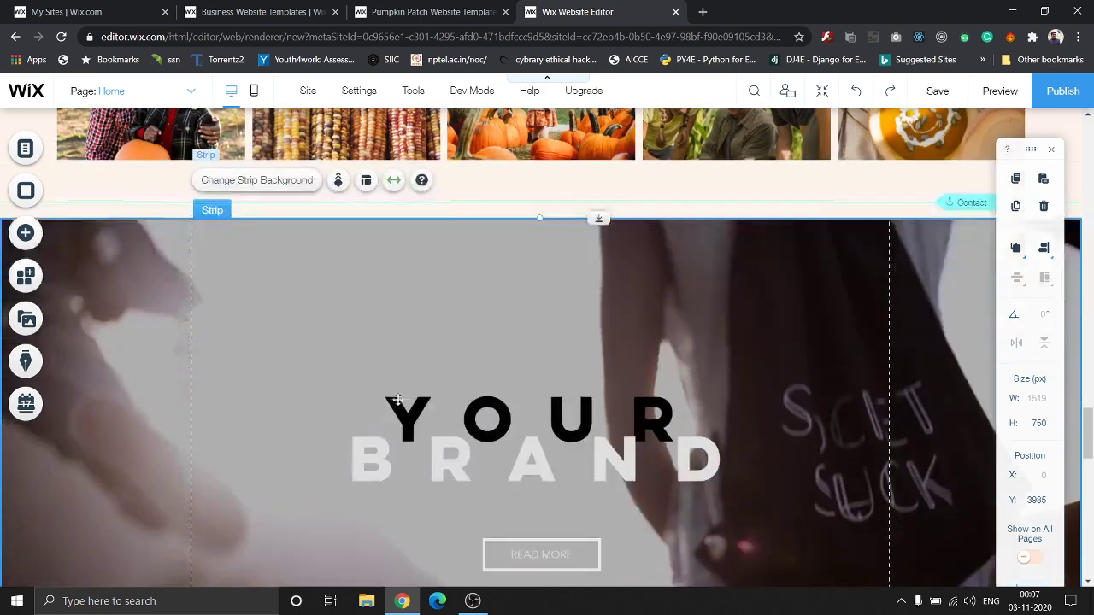
scroll(471, 288, "up", 3)
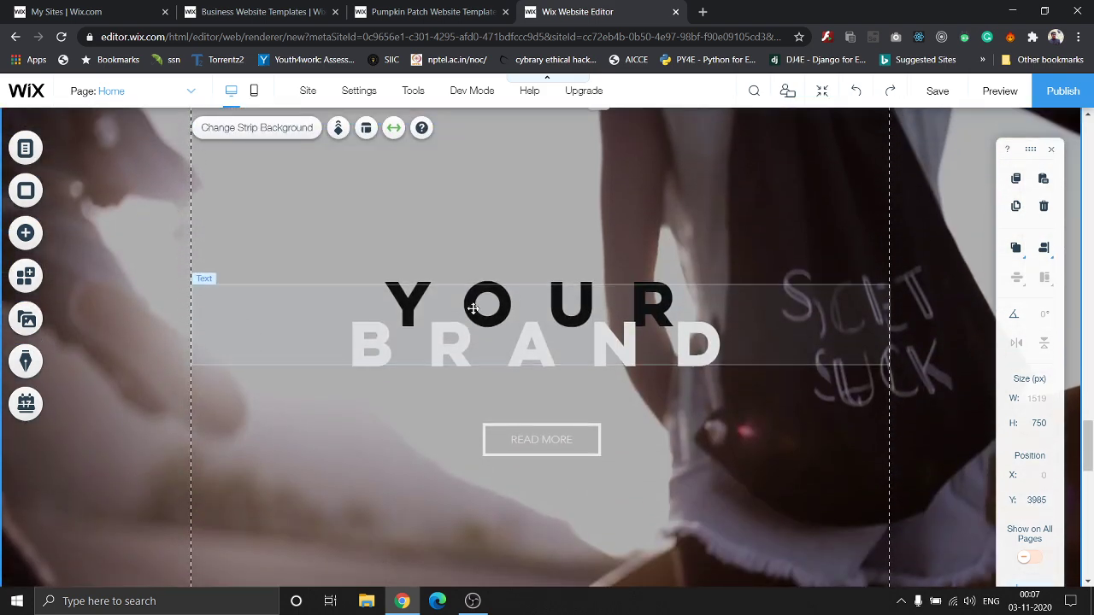
scroll(576, 294, "down", 3)
double_click(575, 293)
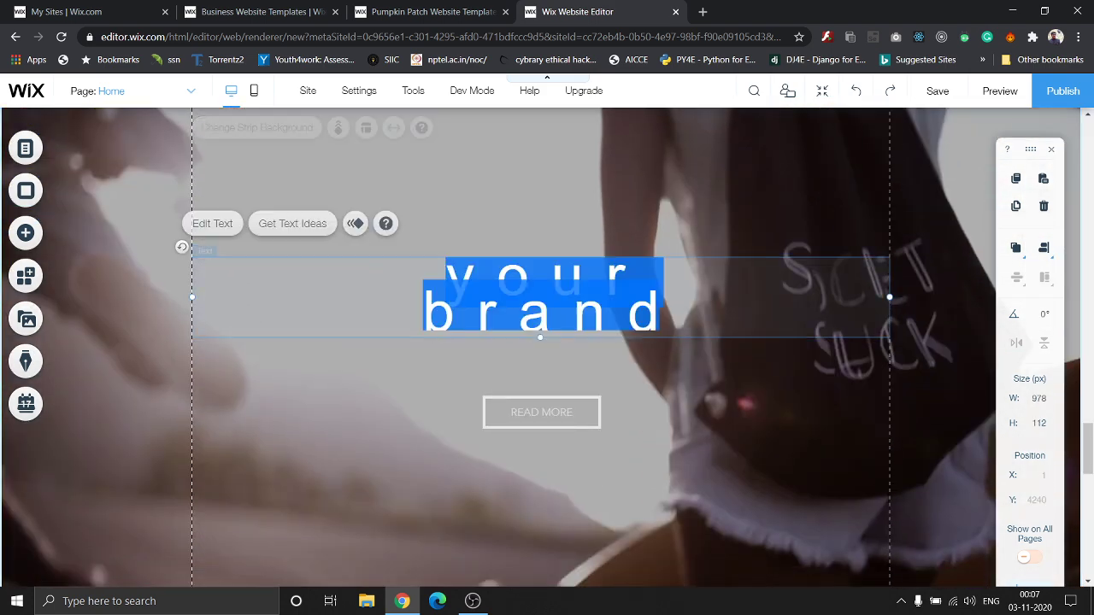
scroll(741, 259, "up", 10)
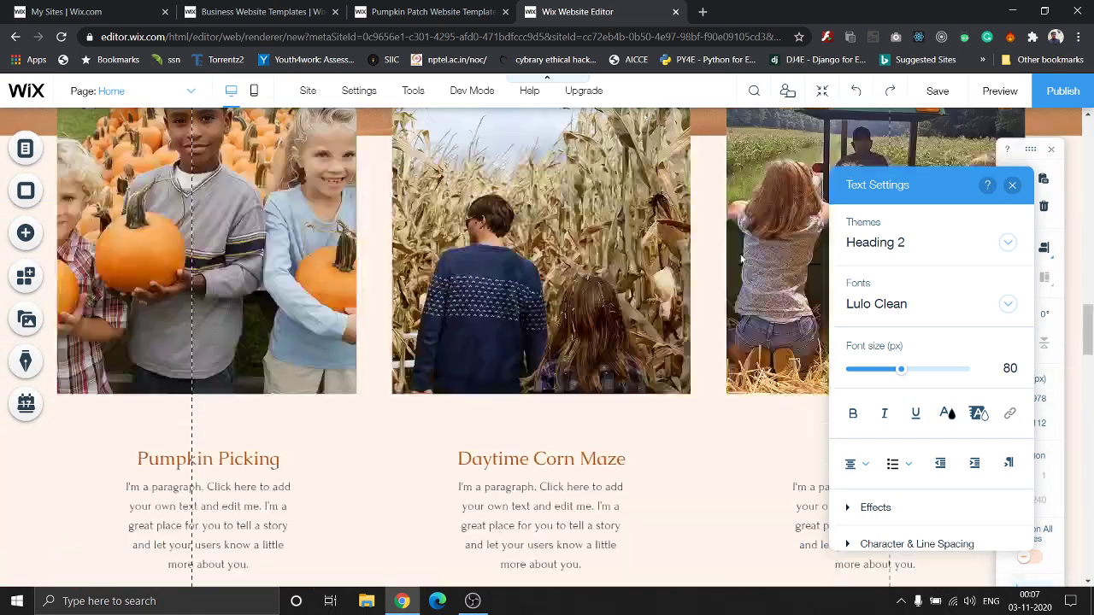
scroll(742, 258, "down", 4)
scroll(641, 343, "down", 10)
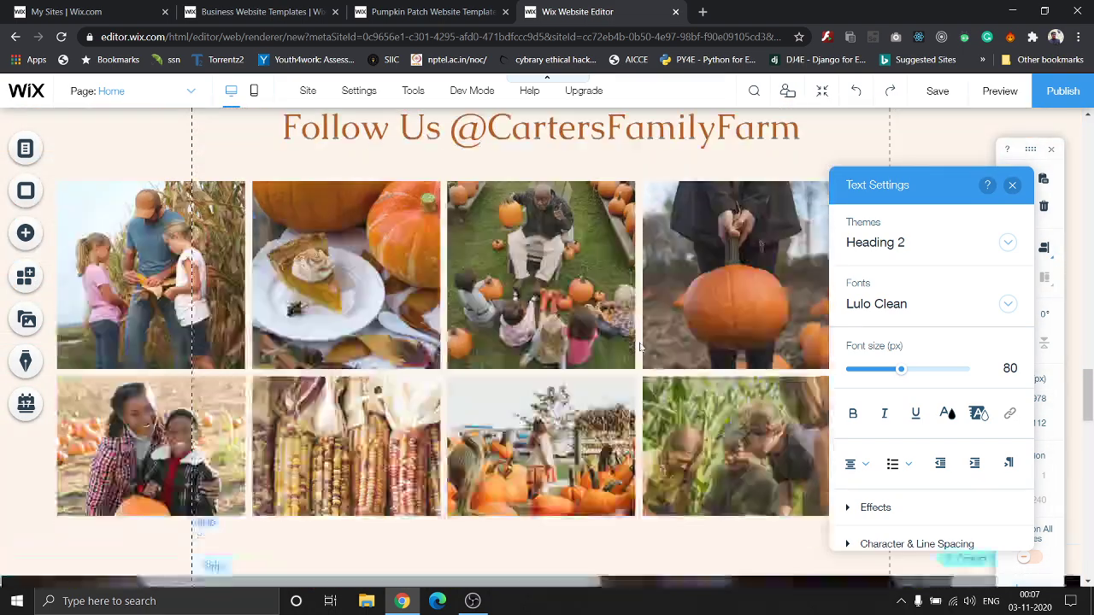
scroll(639, 346, "up", 3)
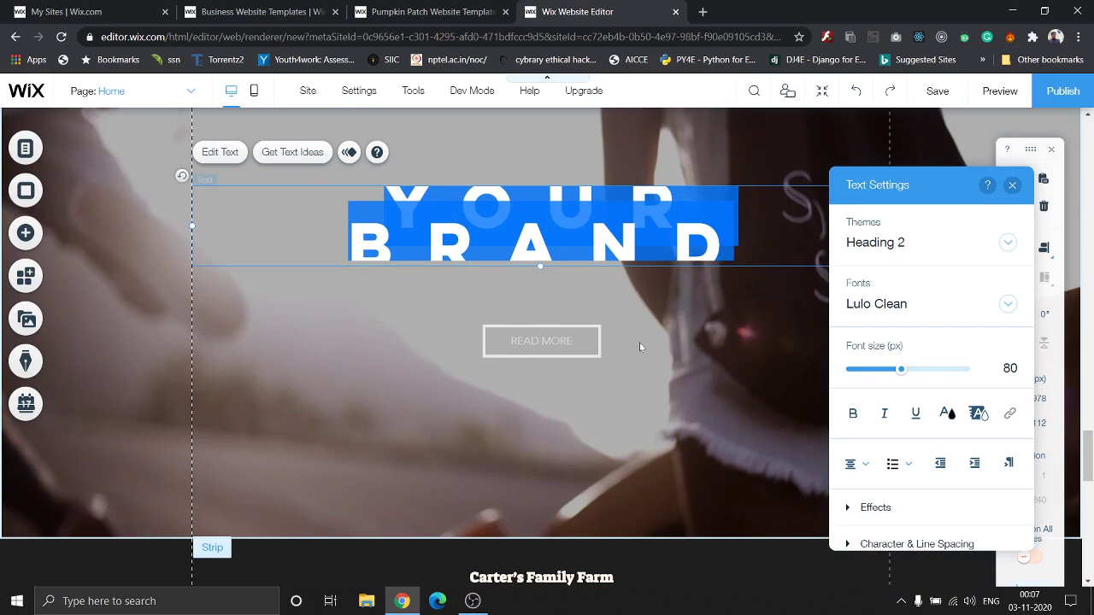
type("Carters")
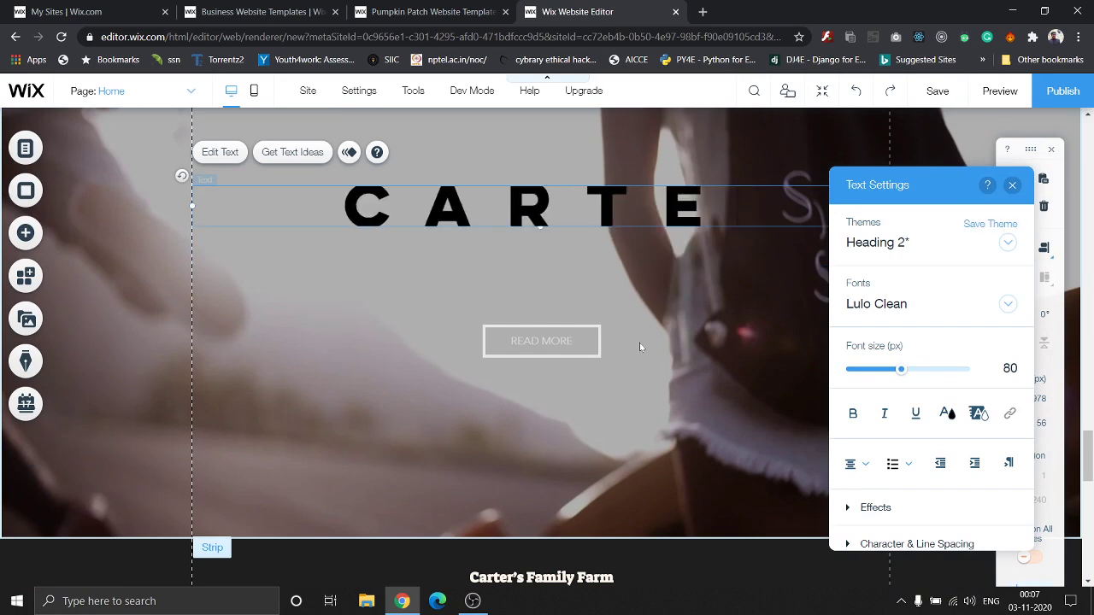
type(" F")
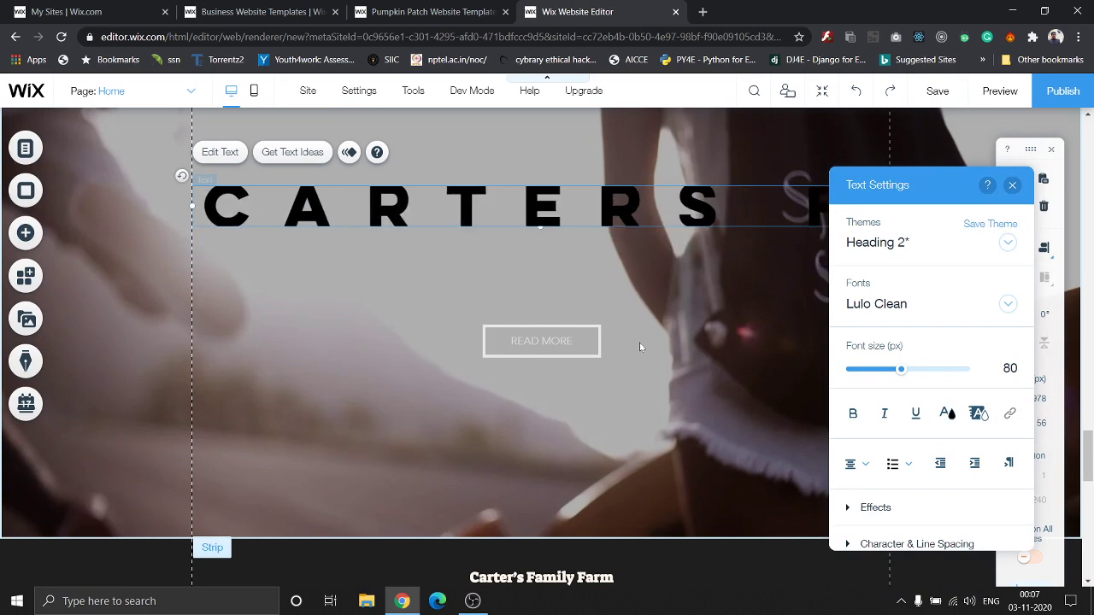
type("amily F")
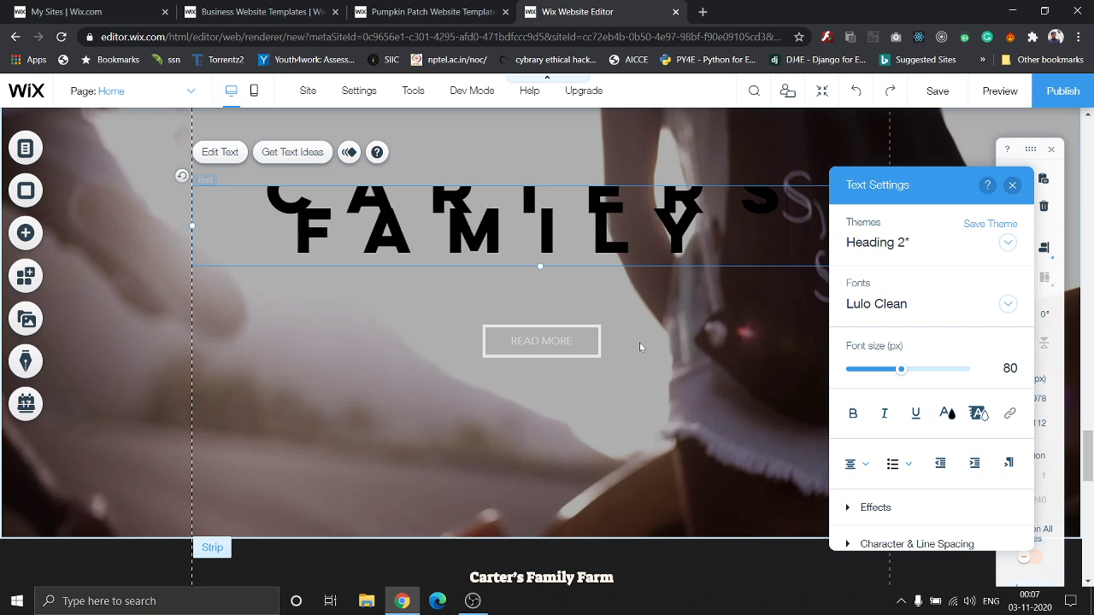
type("a")
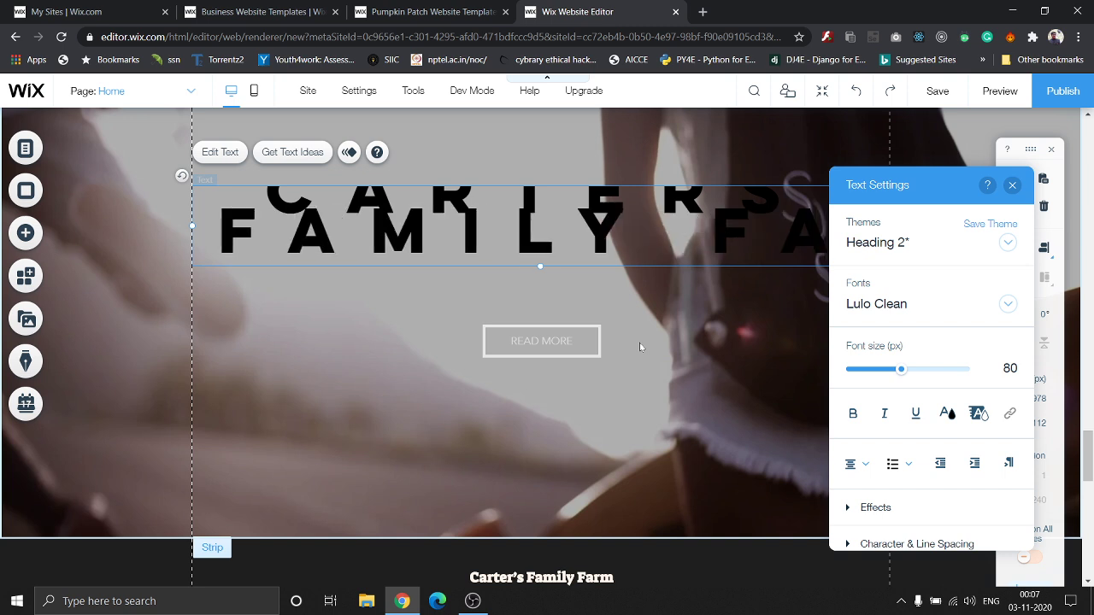
type("rm")
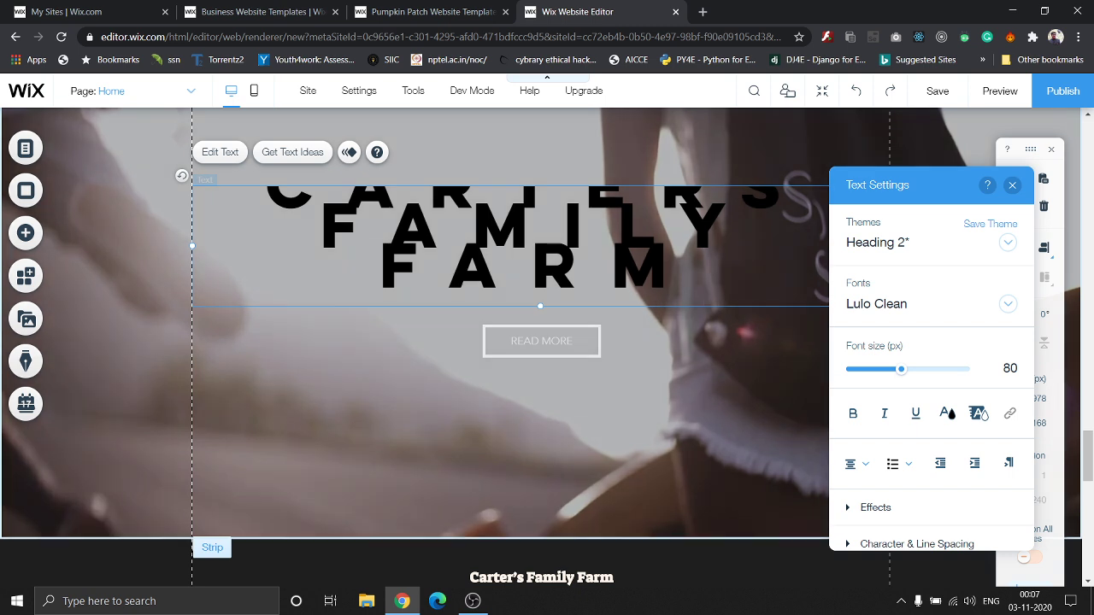
left_click(1007, 242)
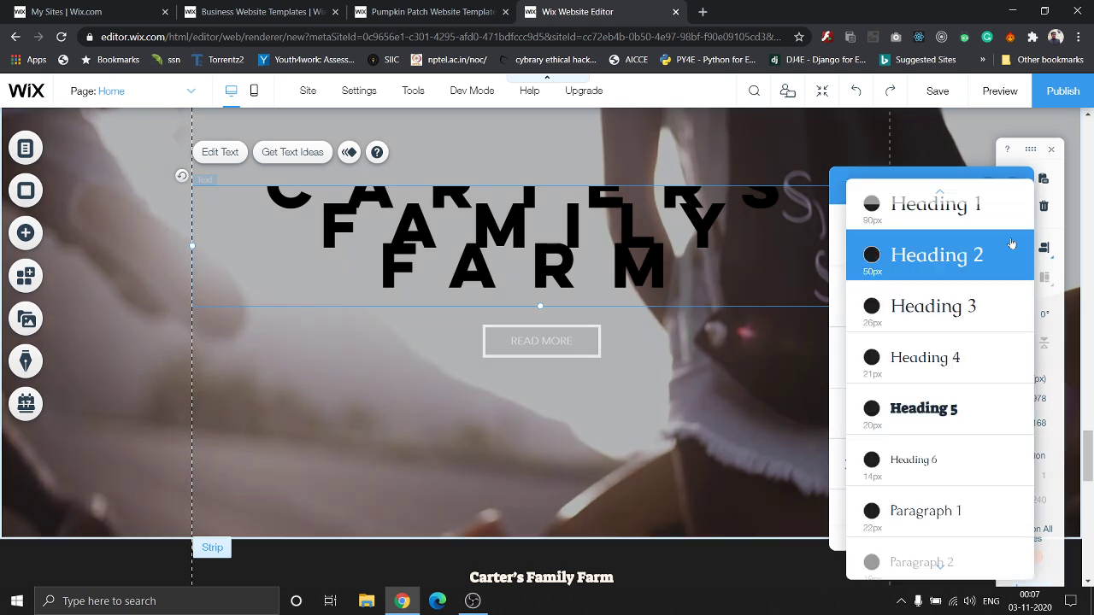
left_click(973, 362)
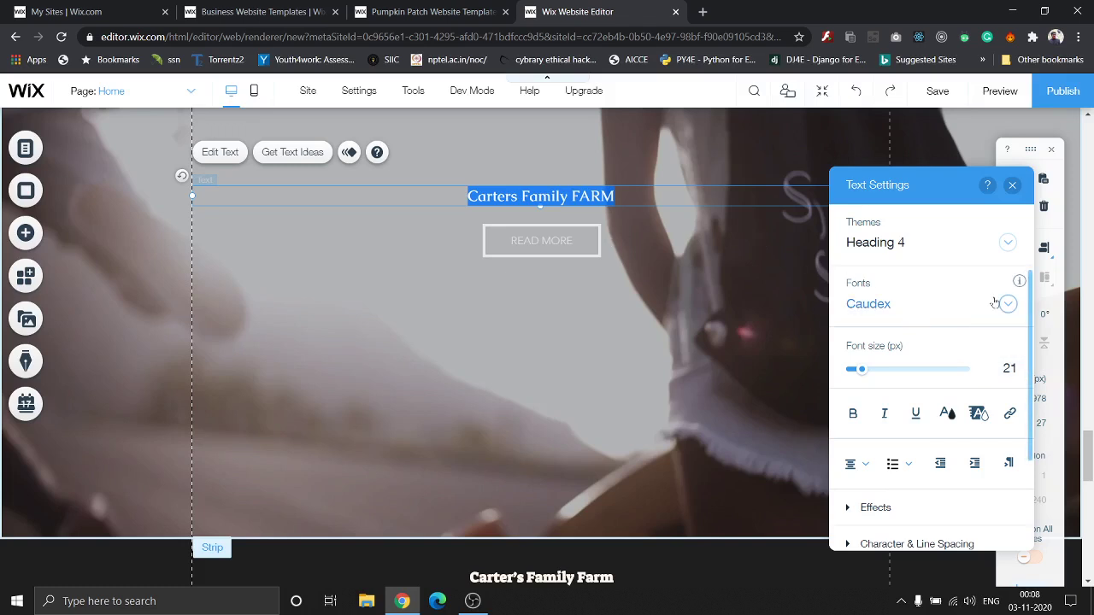
Step: Switch the heading to Heading 3 in Chelsea Market font at 45px
left_click(1008, 242)
left_click(966, 229)
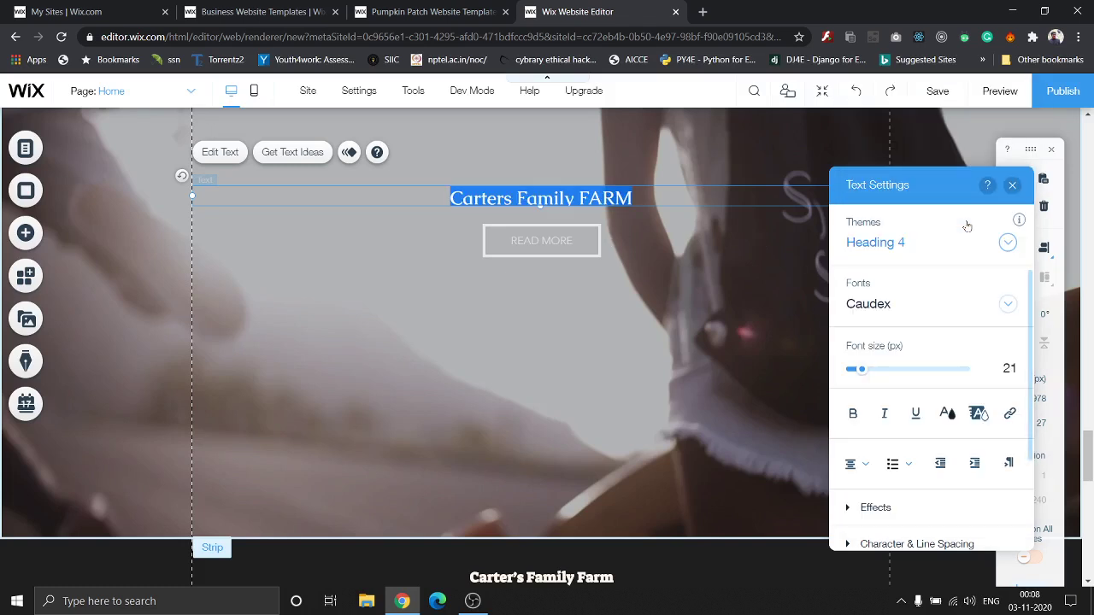
left_click(1009, 305)
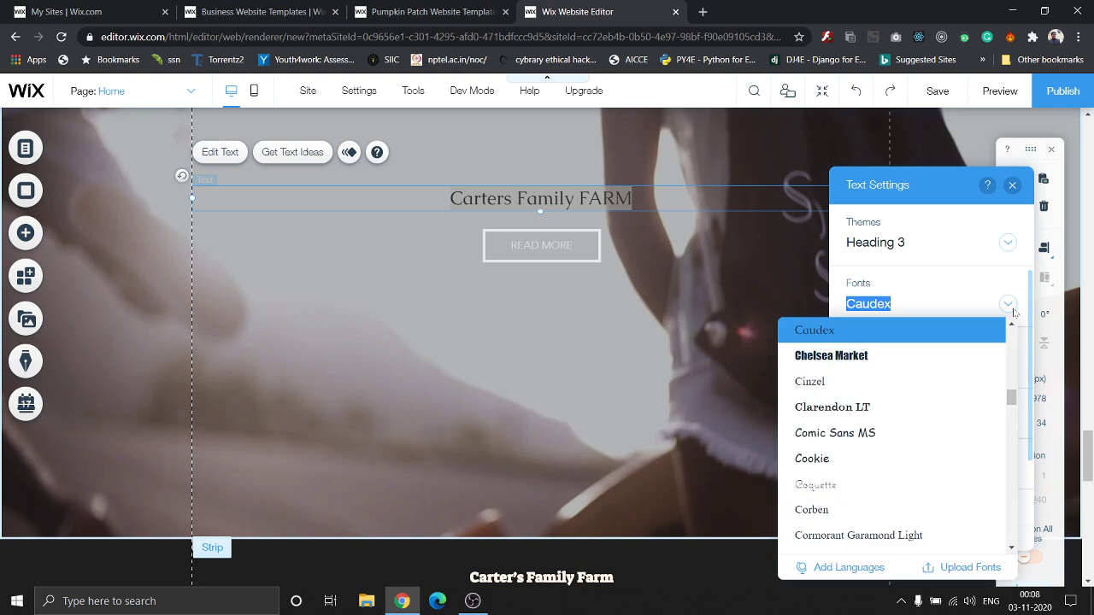
left_click(986, 365)
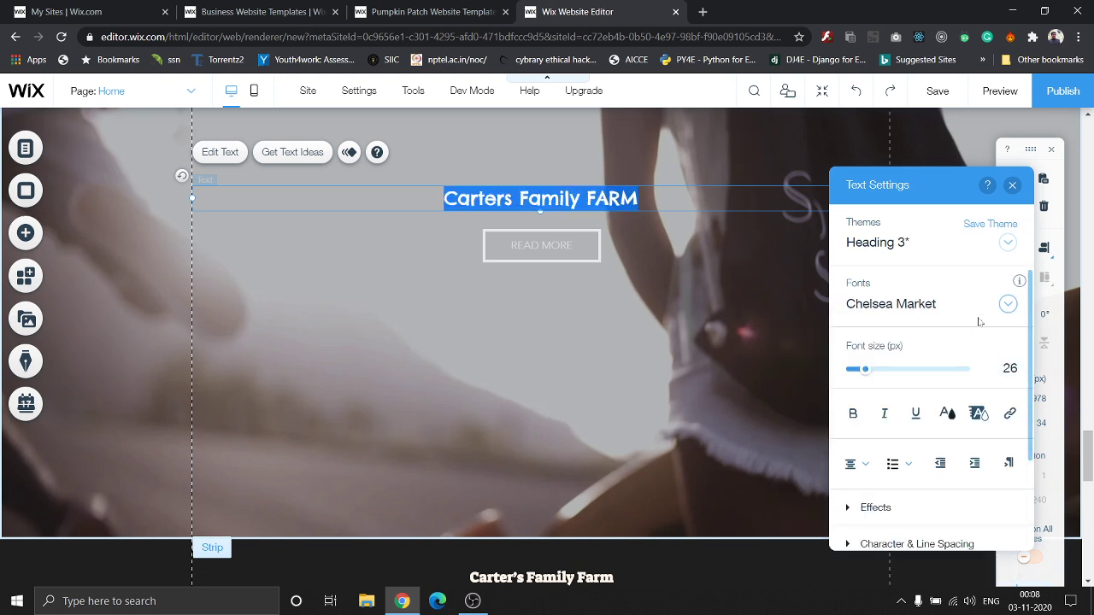
left_click_drag(868, 376, 879, 377)
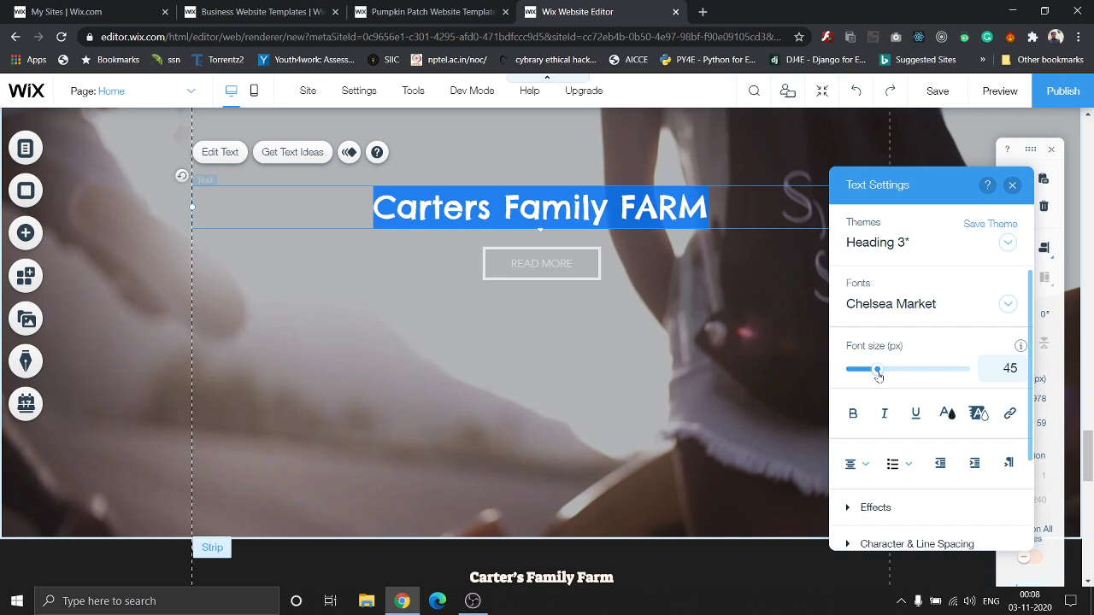
Step: Make the heading bold, centred and underlined, and apply text shadow effect B
left_click(852, 414)
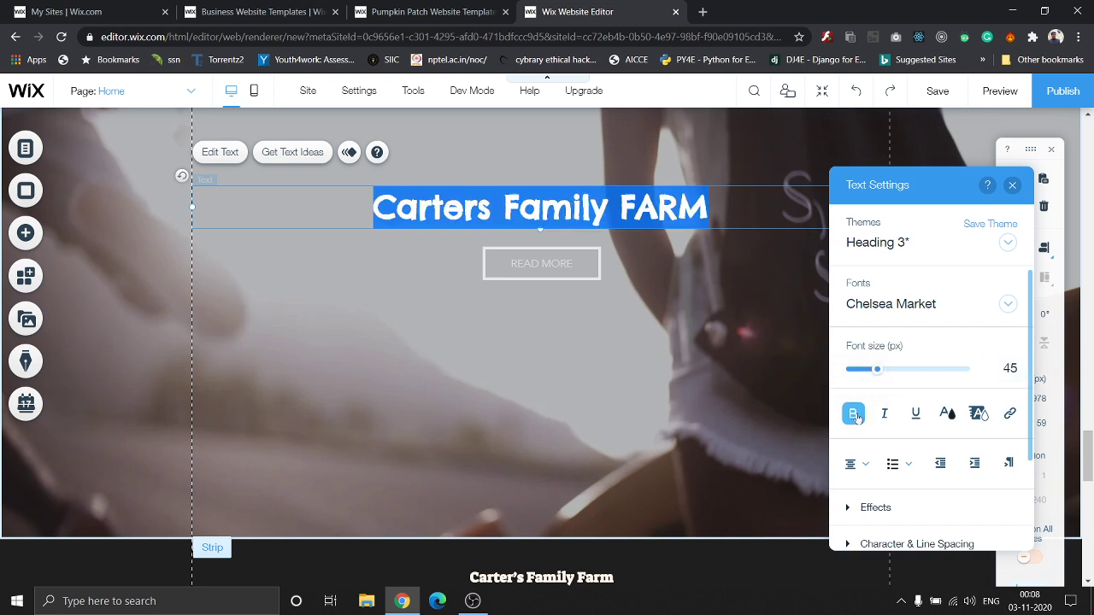
left_click(855, 470)
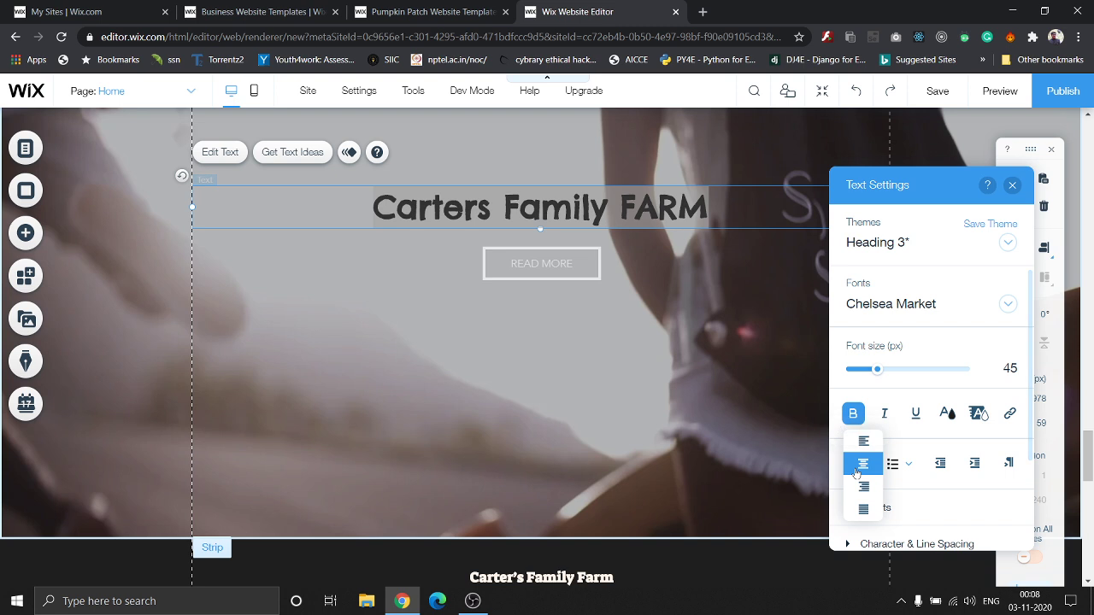
left_click(859, 470)
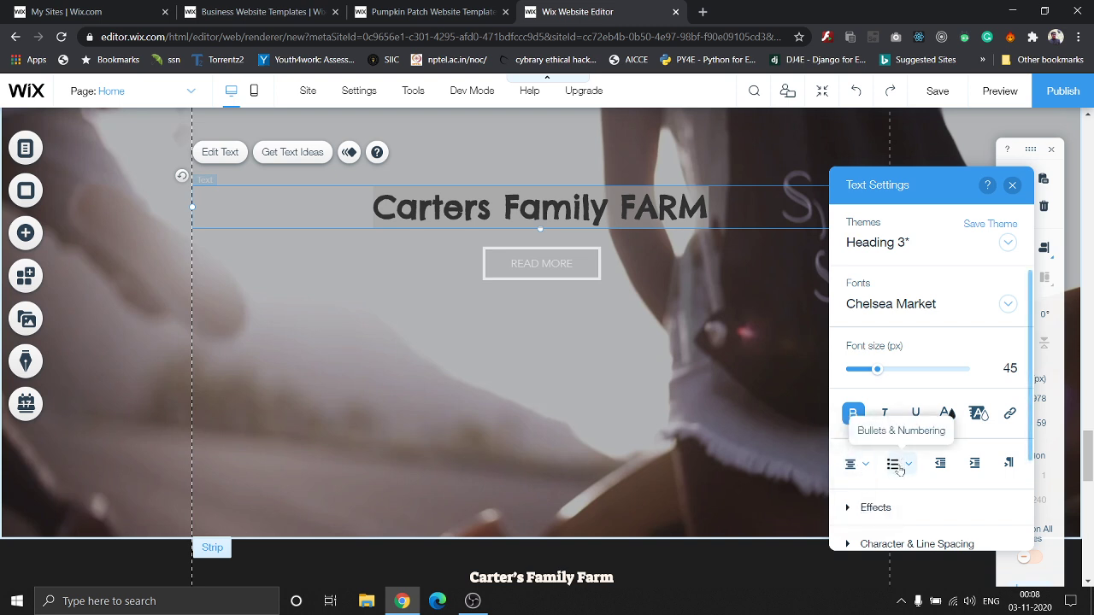
left_click(916, 416)
scroll(918, 419, "down", 2)
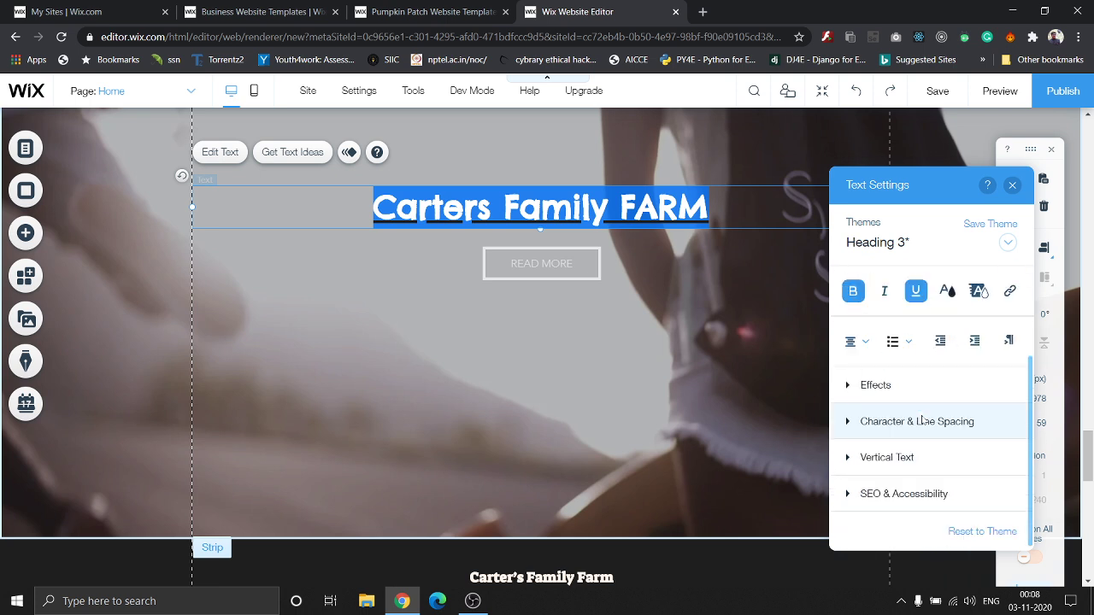
left_click(864, 392)
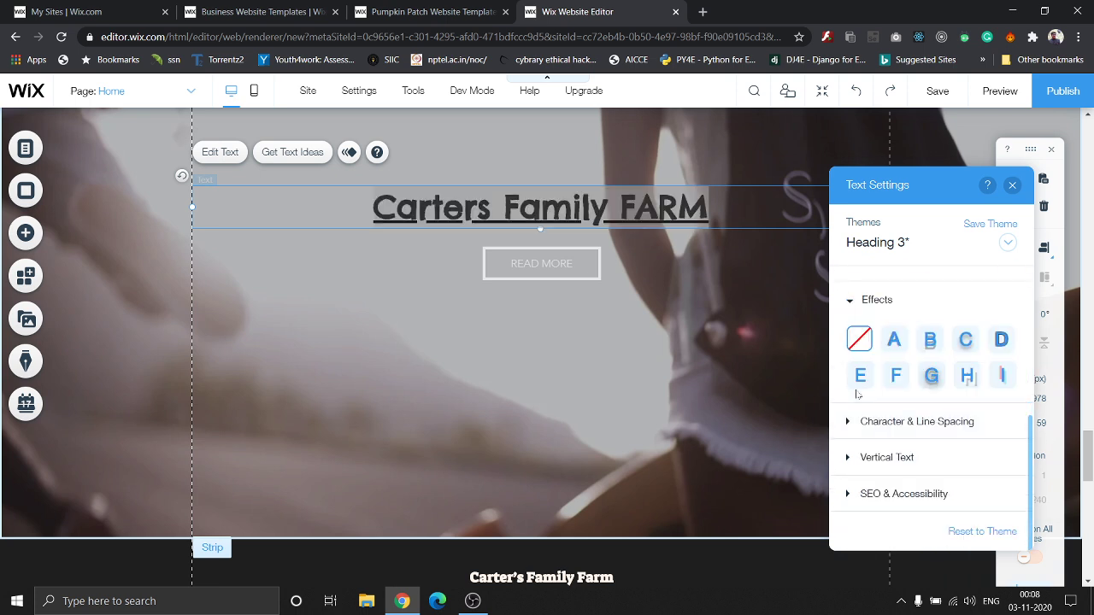
left_click(931, 341)
left_click(641, 293)
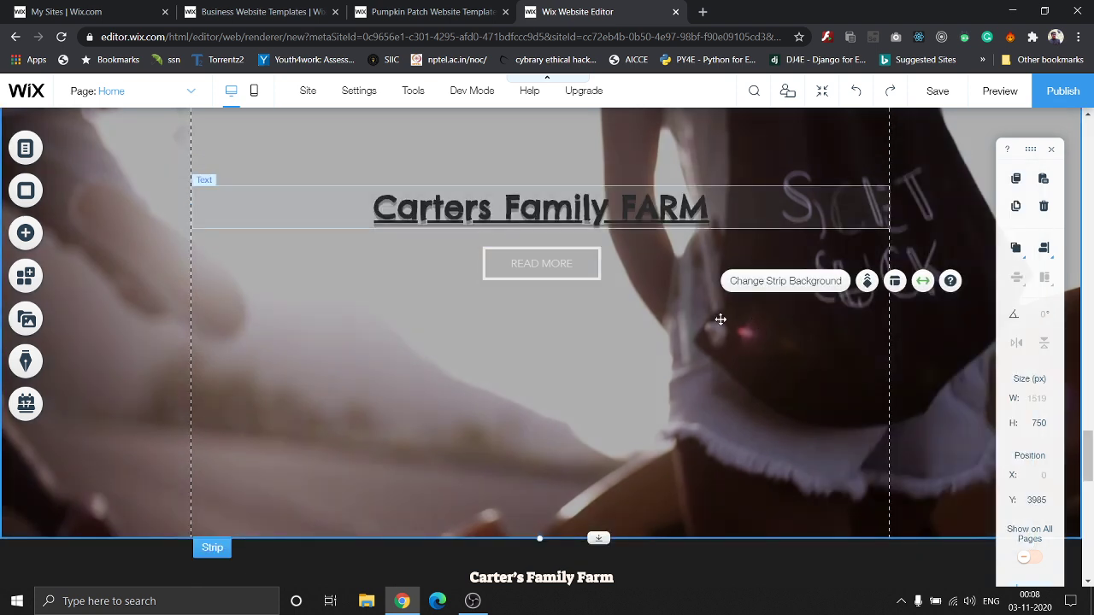
Step: Search the image library for 'farm' and set the Minecraft Farm image as the strip background
left_click(686, 348)
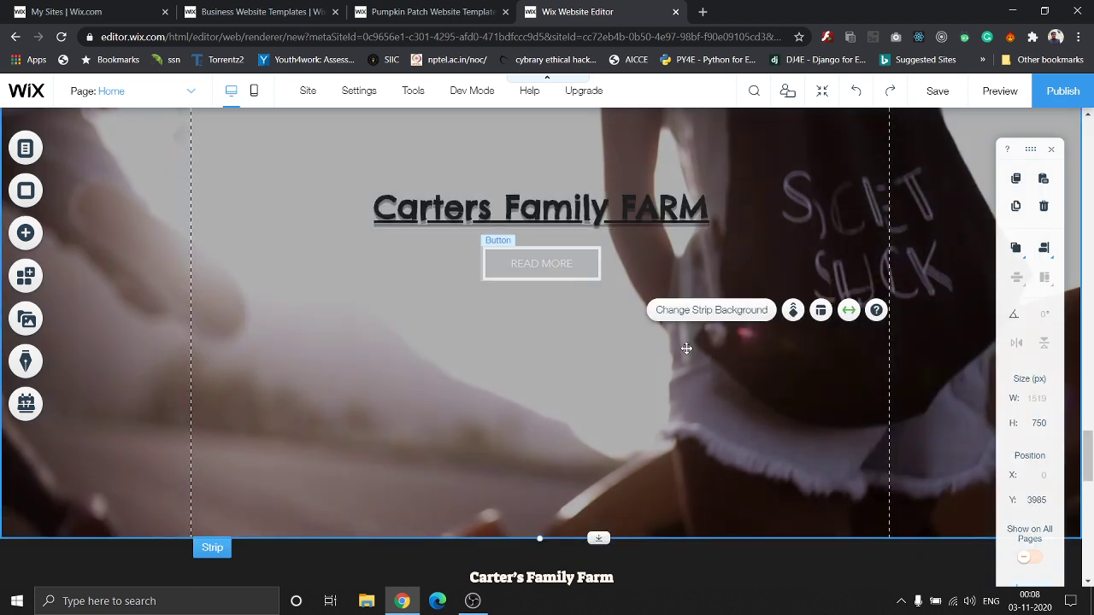
left_click(742, 315)
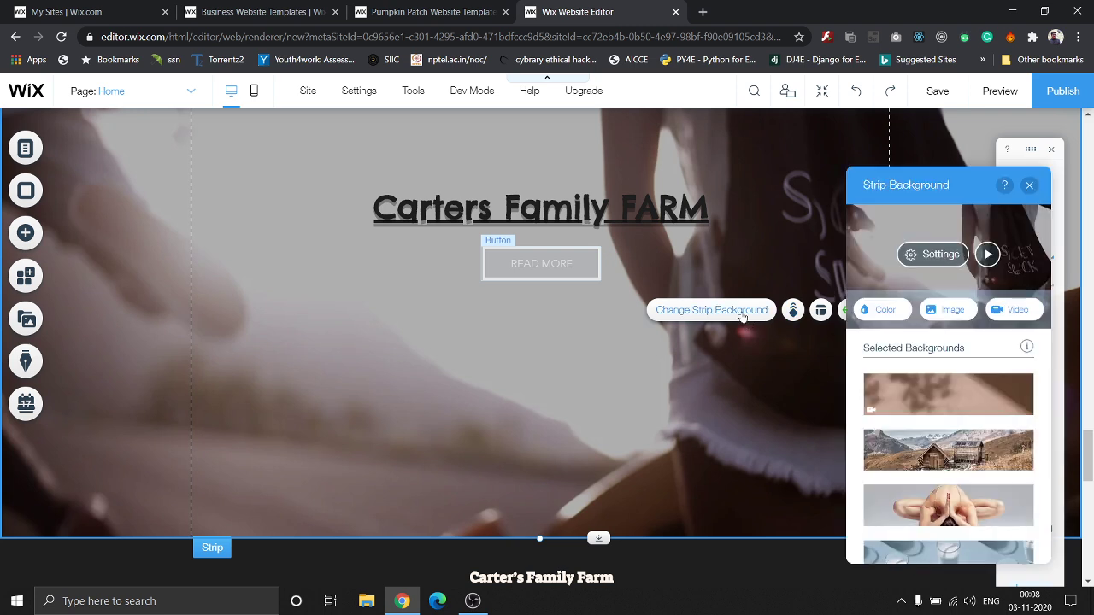
left_click(949, 311)
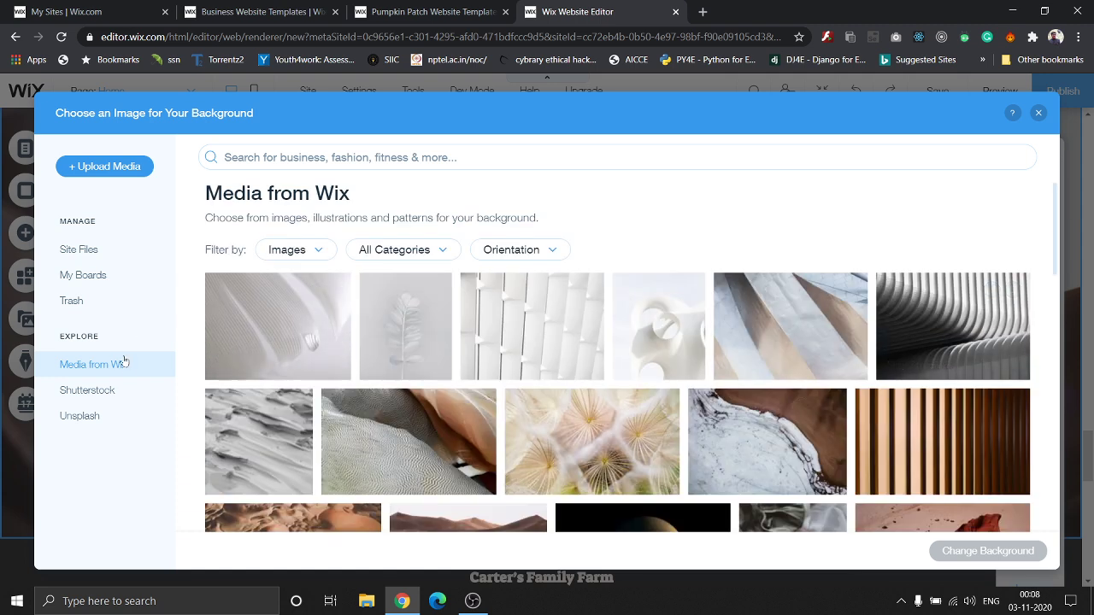
left_click(277, 158)
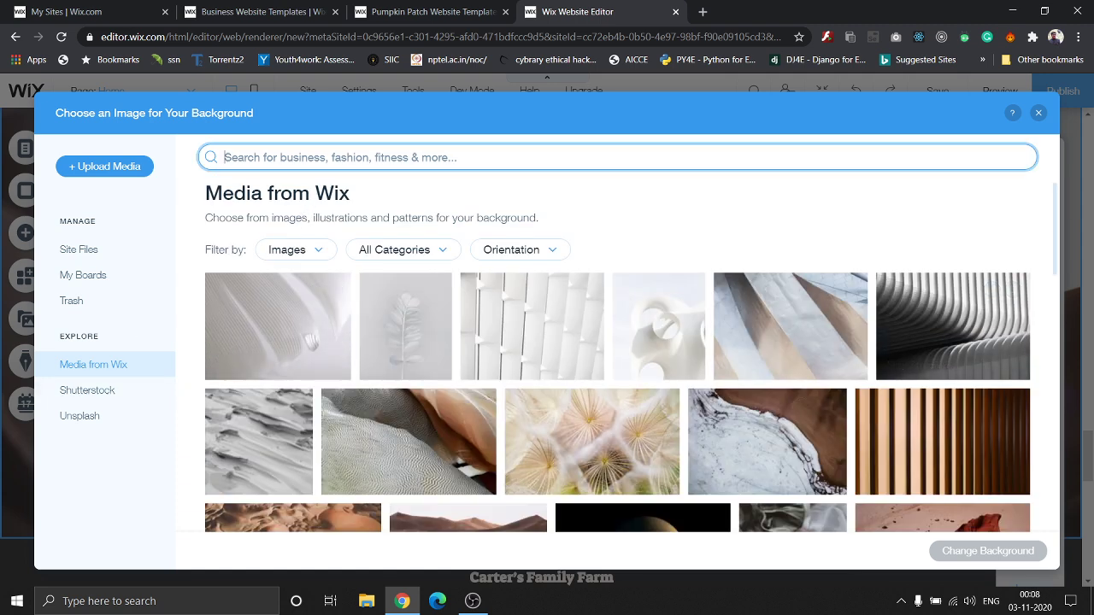
type("farm")
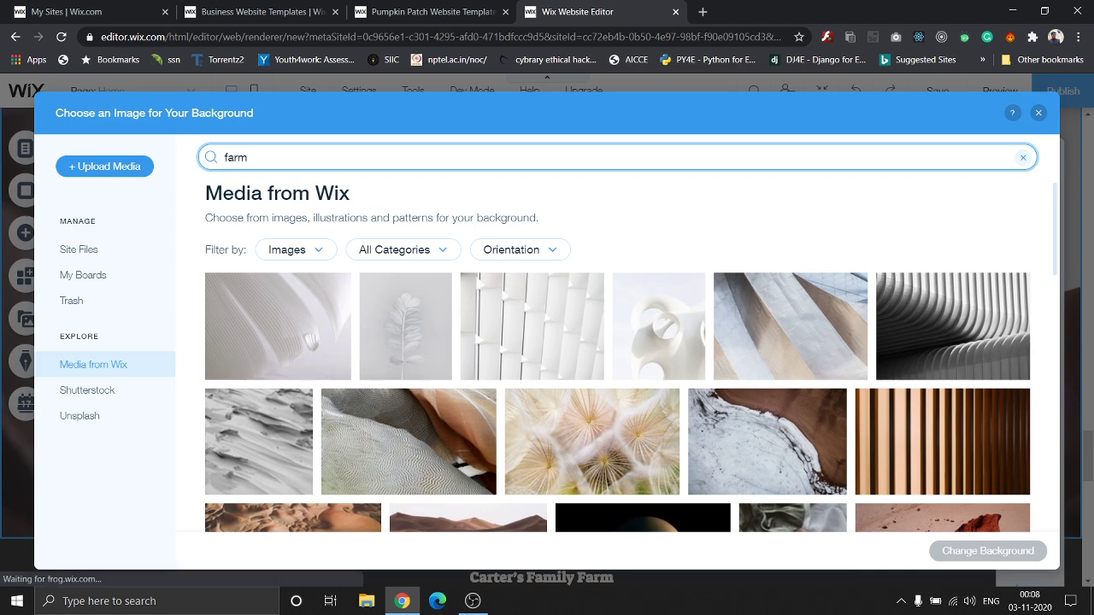
key("Return")
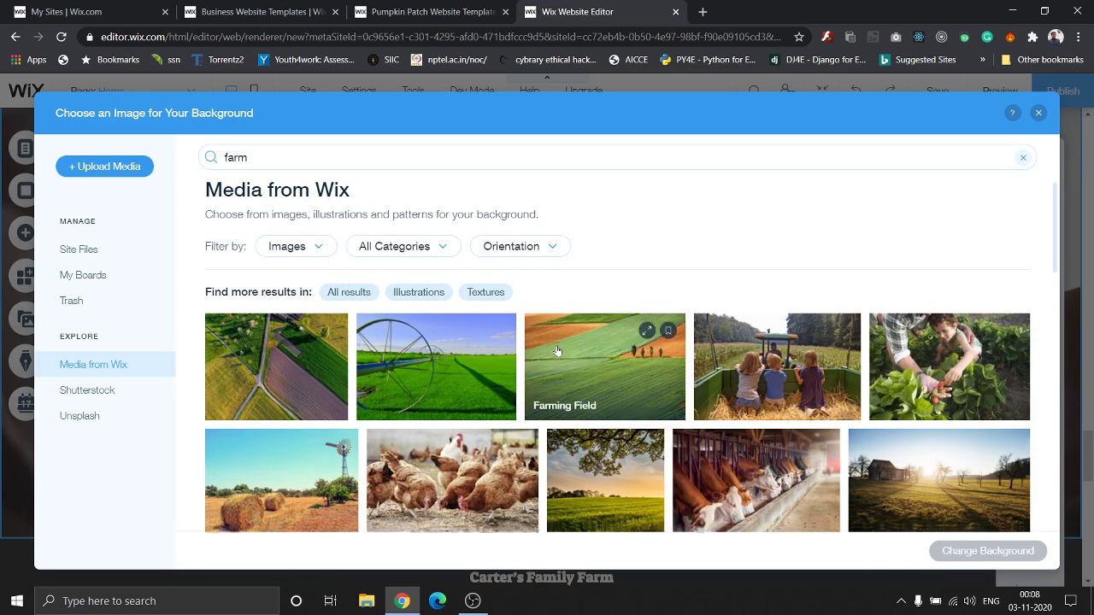
scroll(556, 342, "down", 6)
scroll(557, 351, "down", 1)
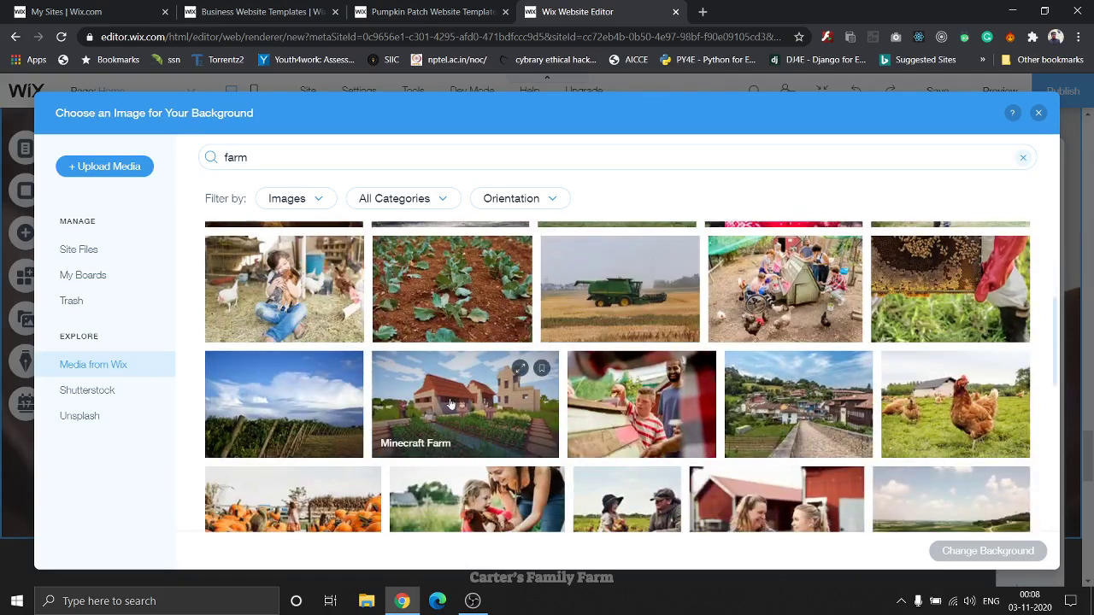
left_click(441, 399)
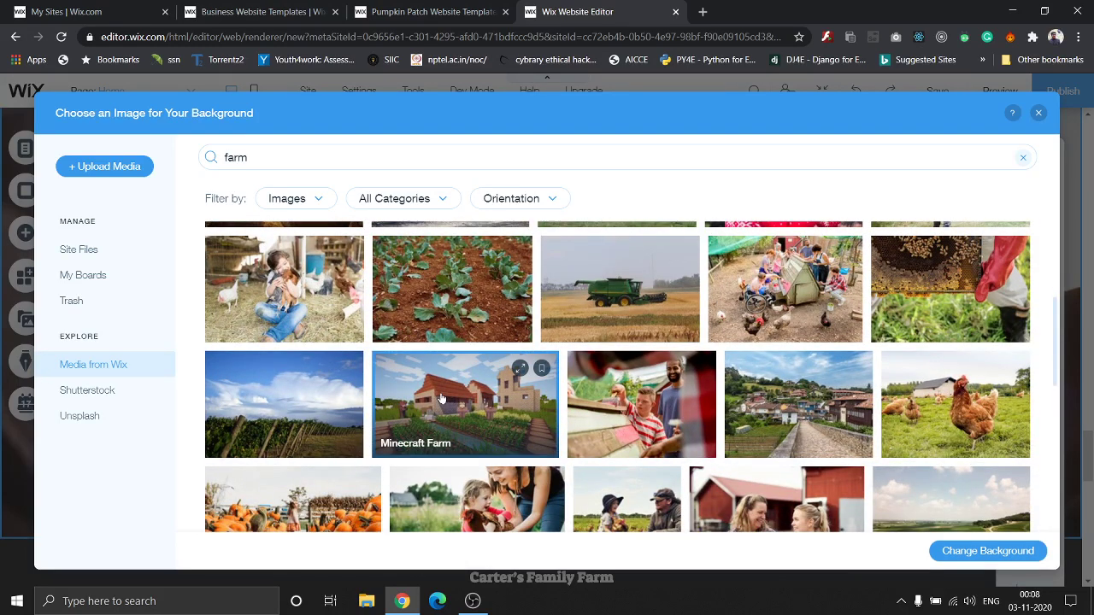
left_click(987, 551)
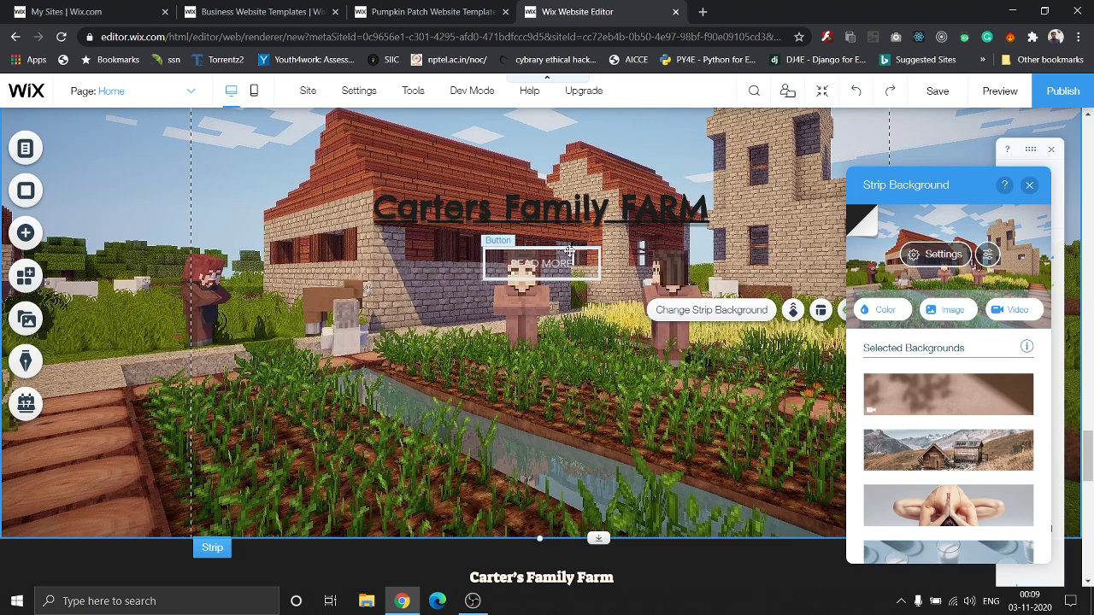
Step: Move the READ MORE button lower on the strip and apply the black themed button style
left_click_drag(569, 251, 561, 356)
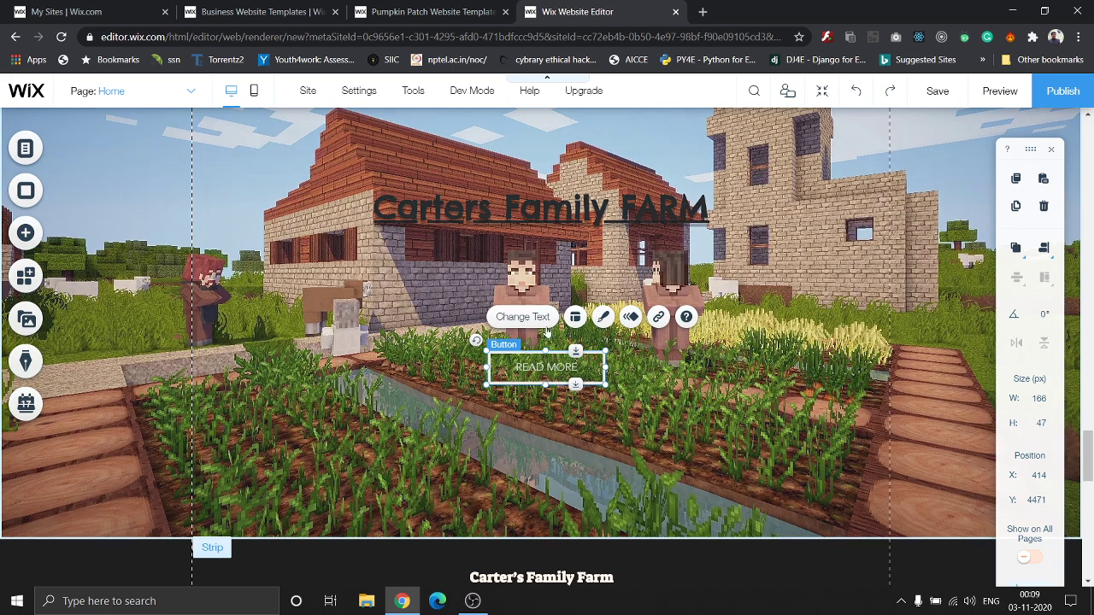
left_click(604, 318)
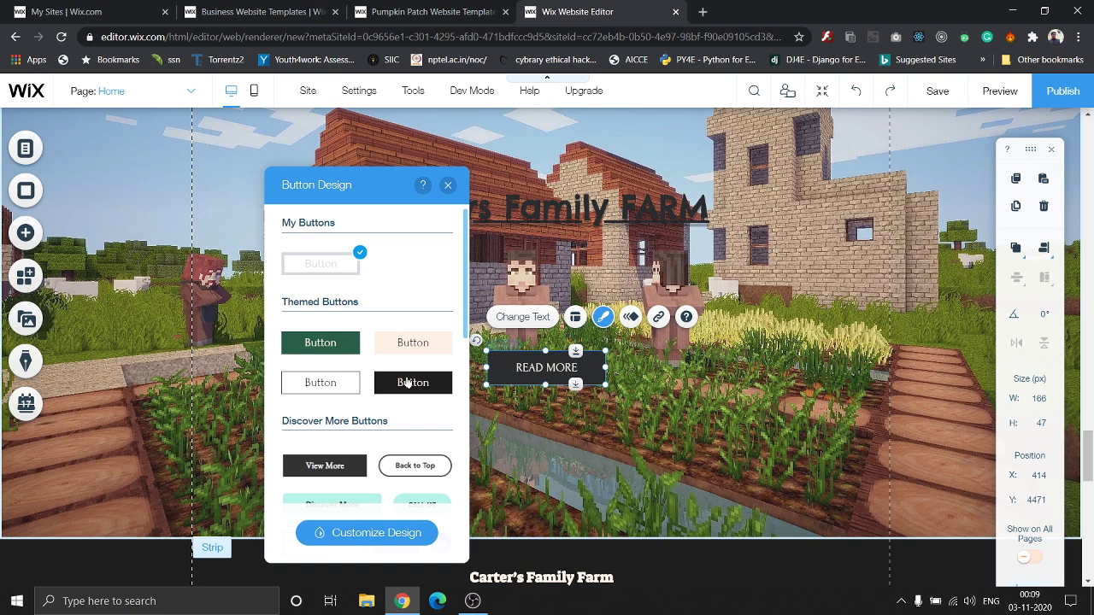
scroll(407, 382, "down", 1)
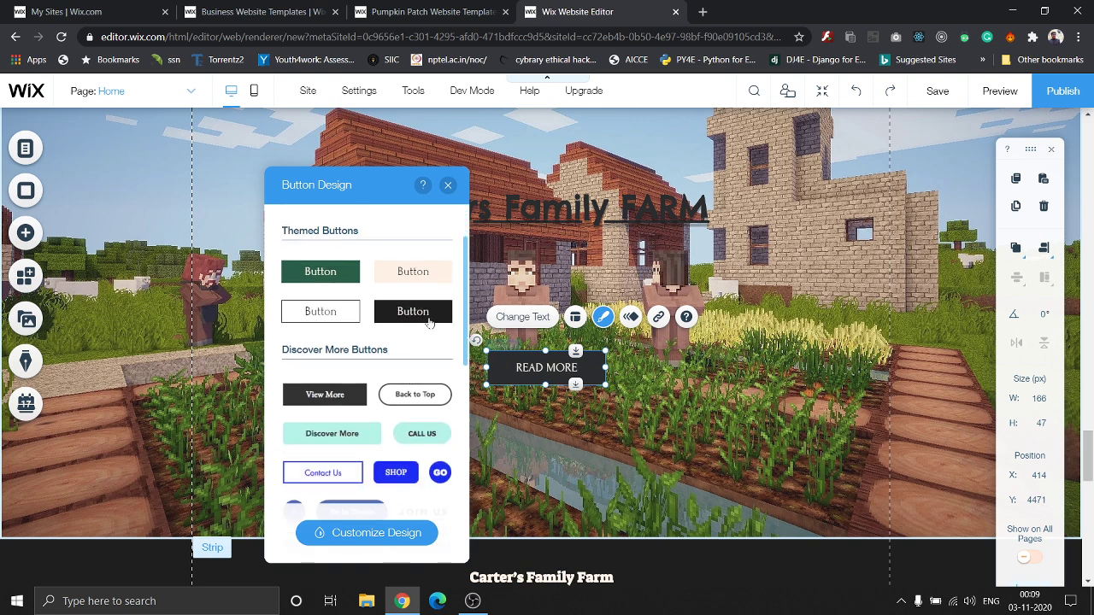
left_click(429, 323)
scroll(416, 446, "down", 1)
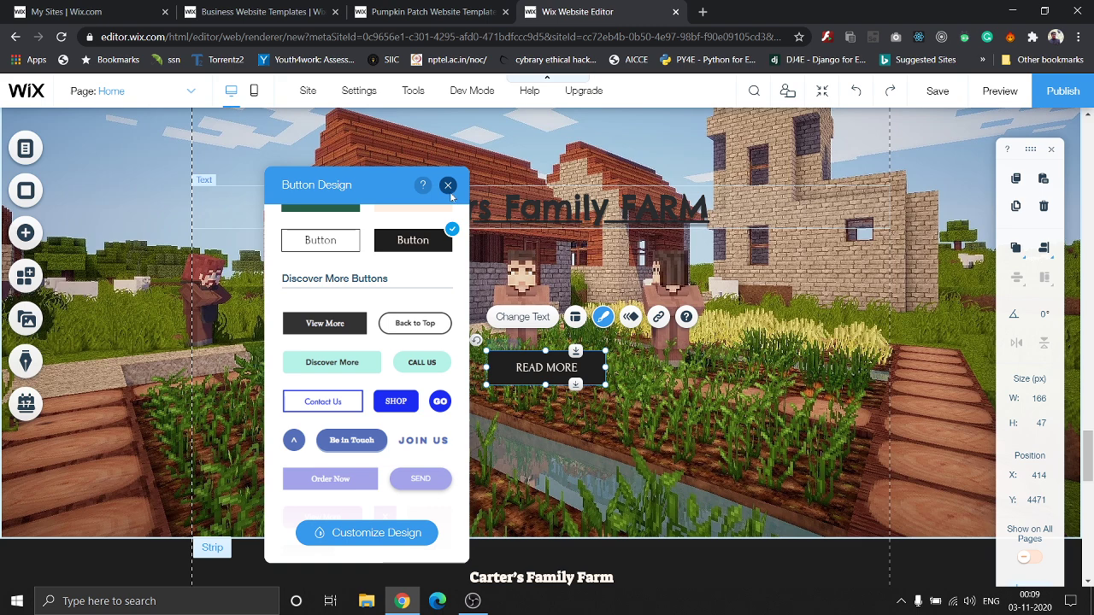
left_click(698, 373)
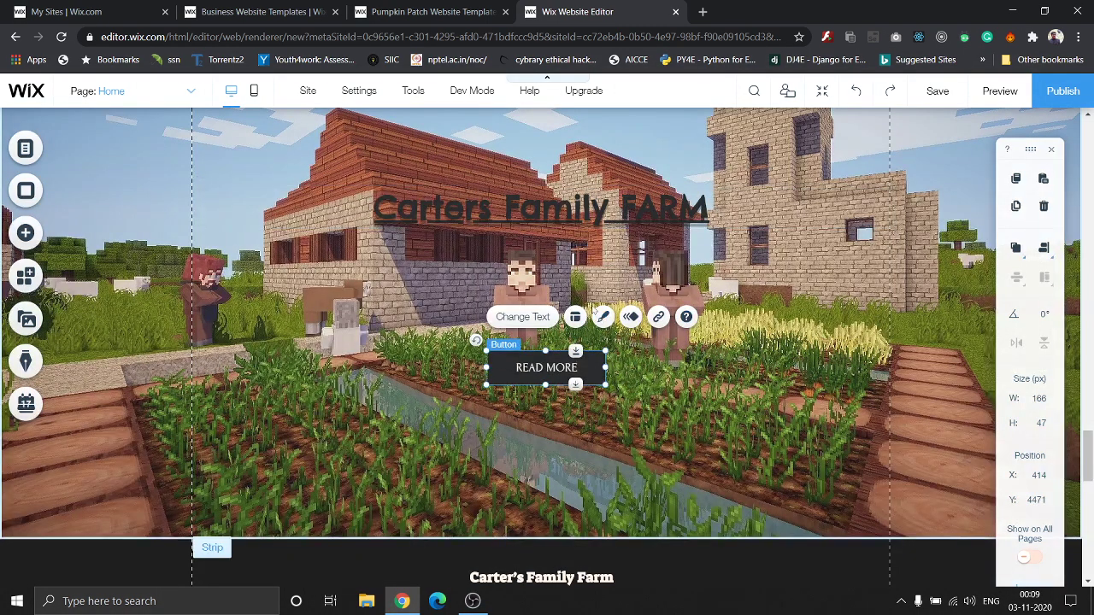
Step: Give READ MORE the third custom preset: black fill with drop shadow, light cream on hover
left_click(604, 317)
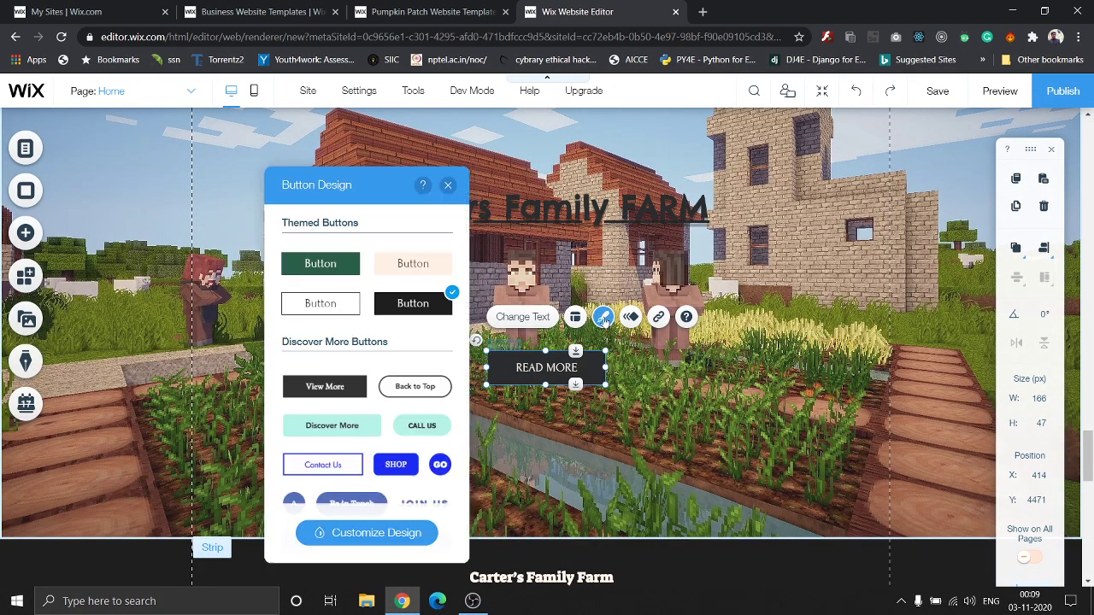
left_click(413, 534)
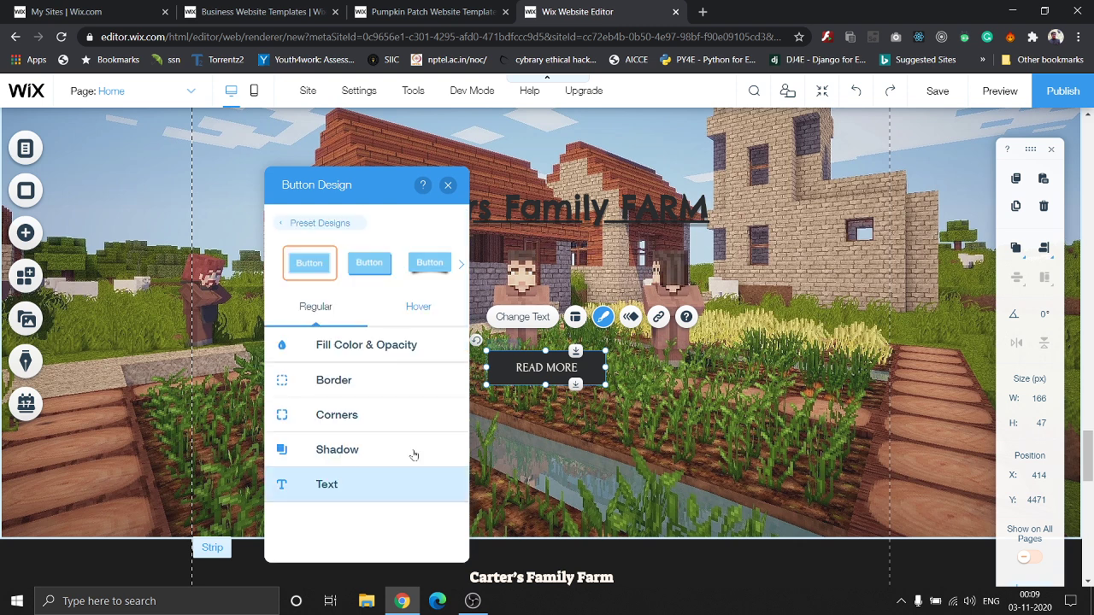
left_click(372, 270)
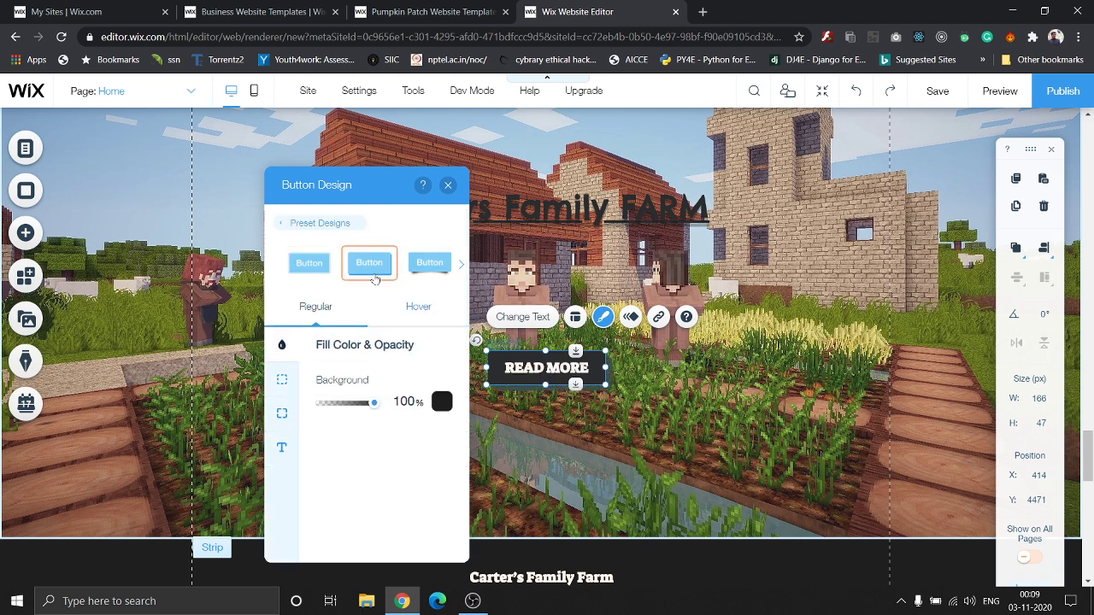
left_click(439, 273)
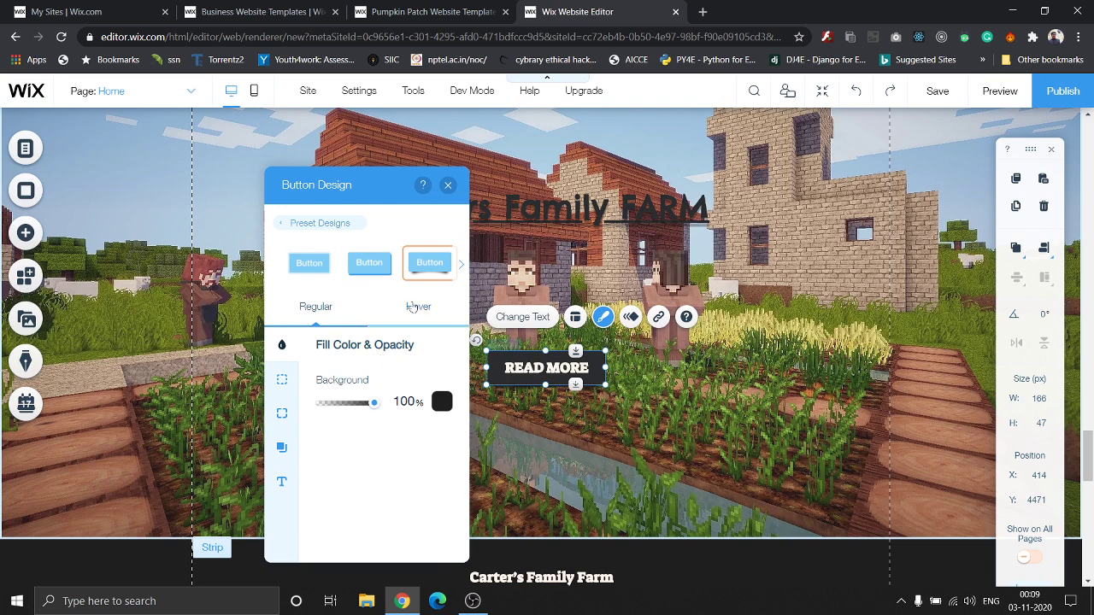
left_click(418, 306)
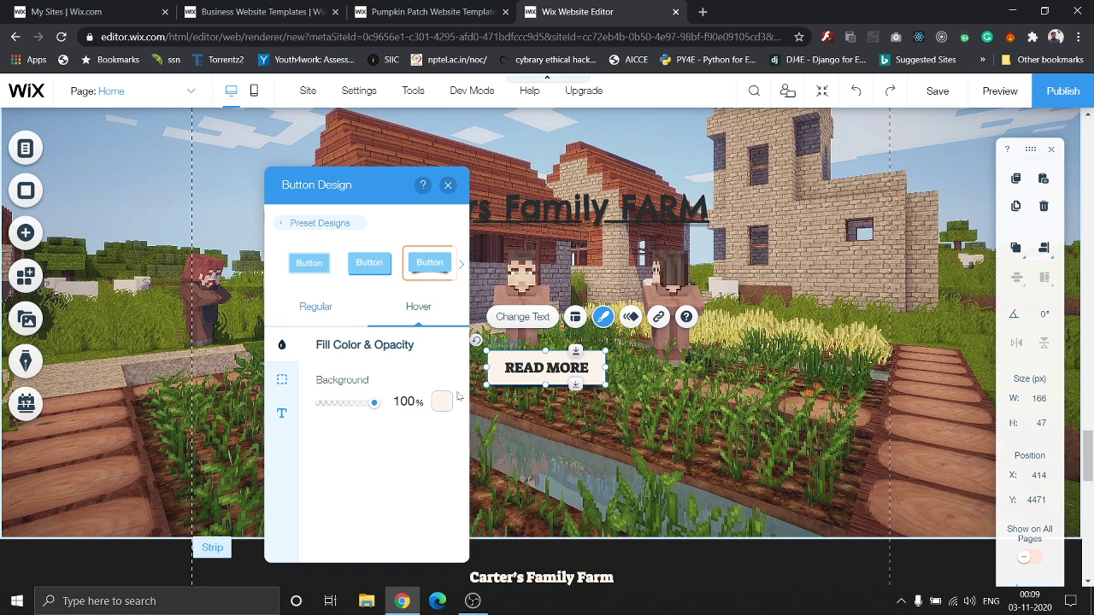
left_click(324, 318)
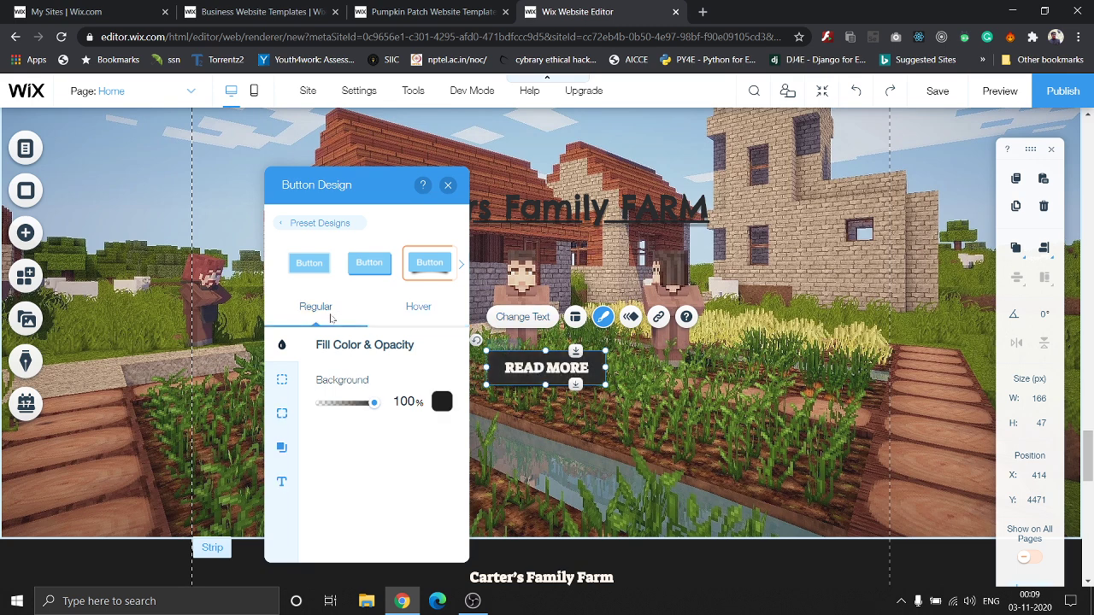
left_click(420, 308)
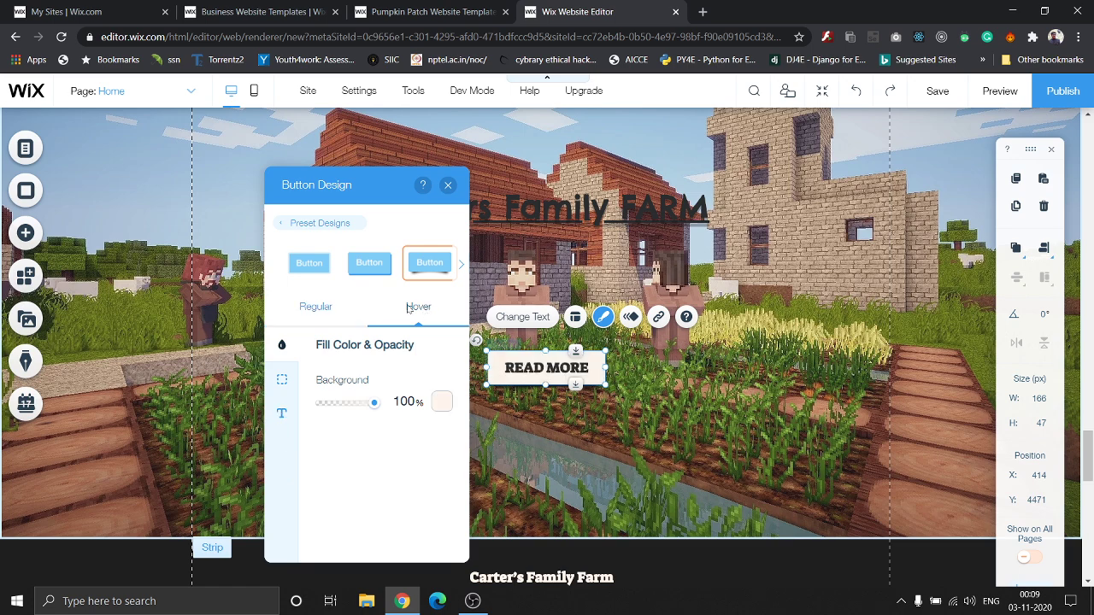
left_click(448, 186)
left_click(936, 156)
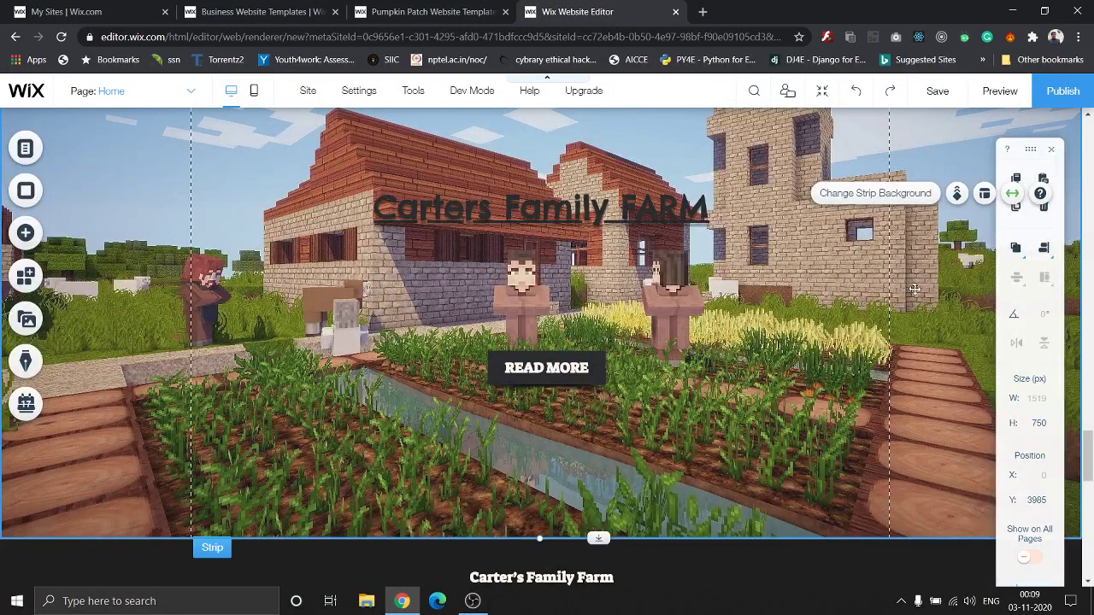
left_click(645, 257)
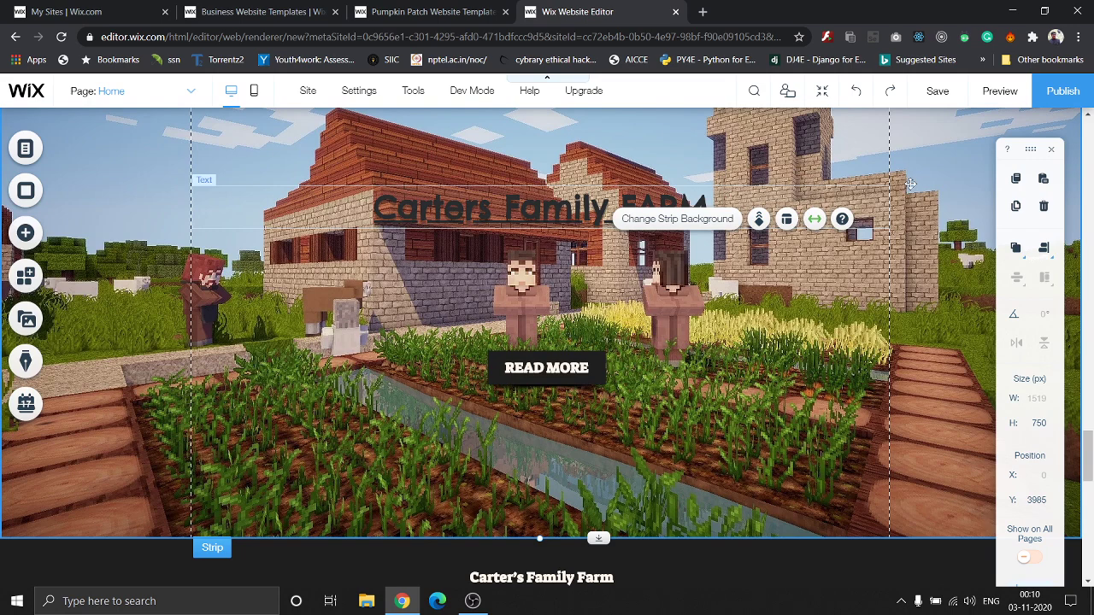
left_click(911, 184)
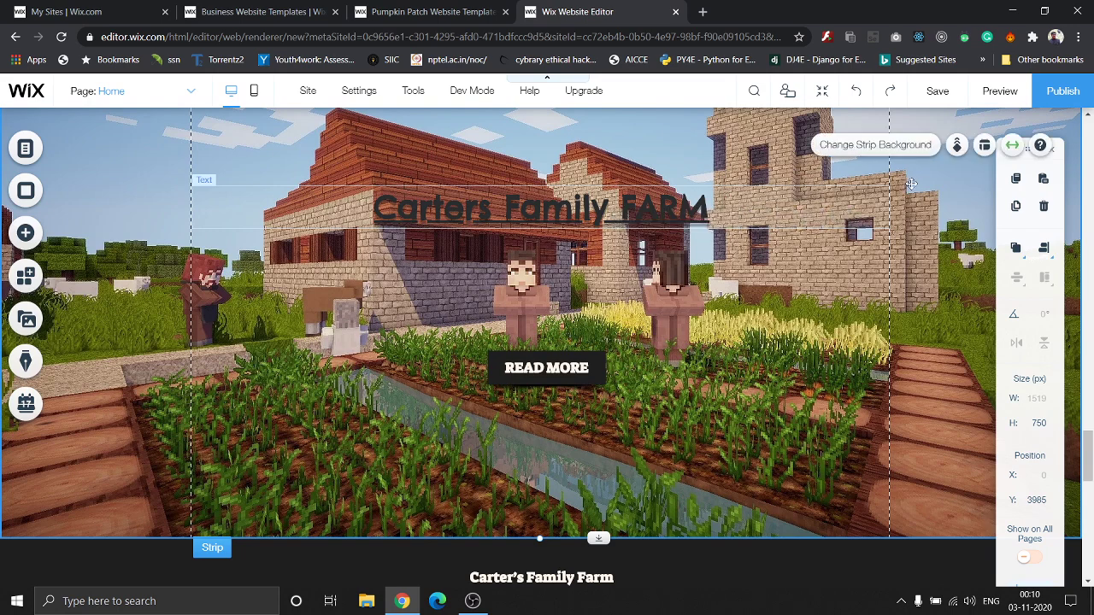
scroll(564, 282, "down", 2)
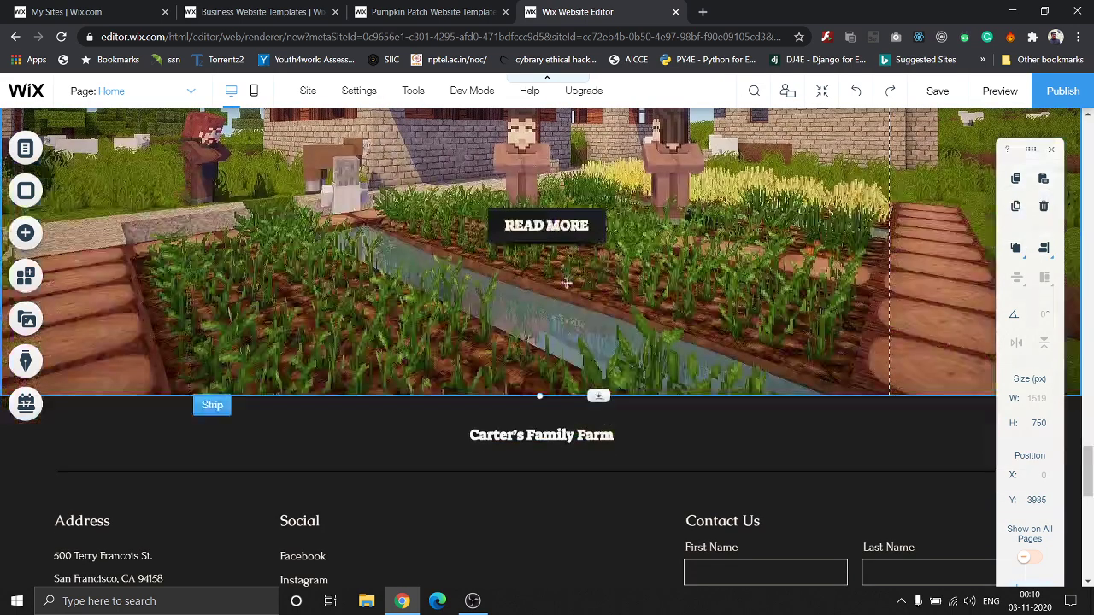
scroll(555, 233, "up", 3)
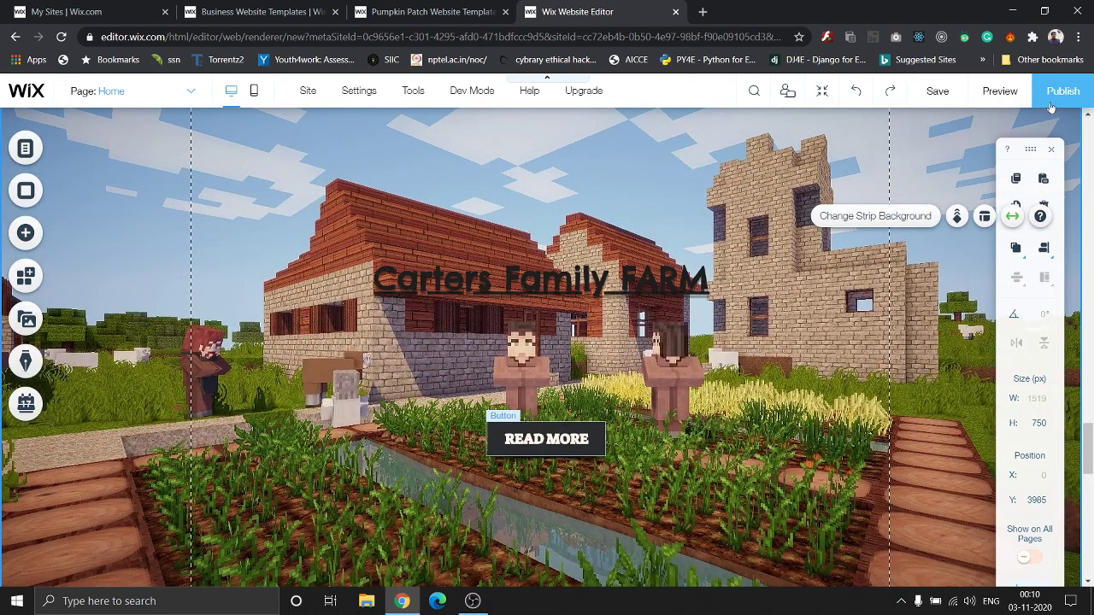
Step: Claim the free 'familyfarm' site address, save it, and publish the site now
left_click(1052, 105)
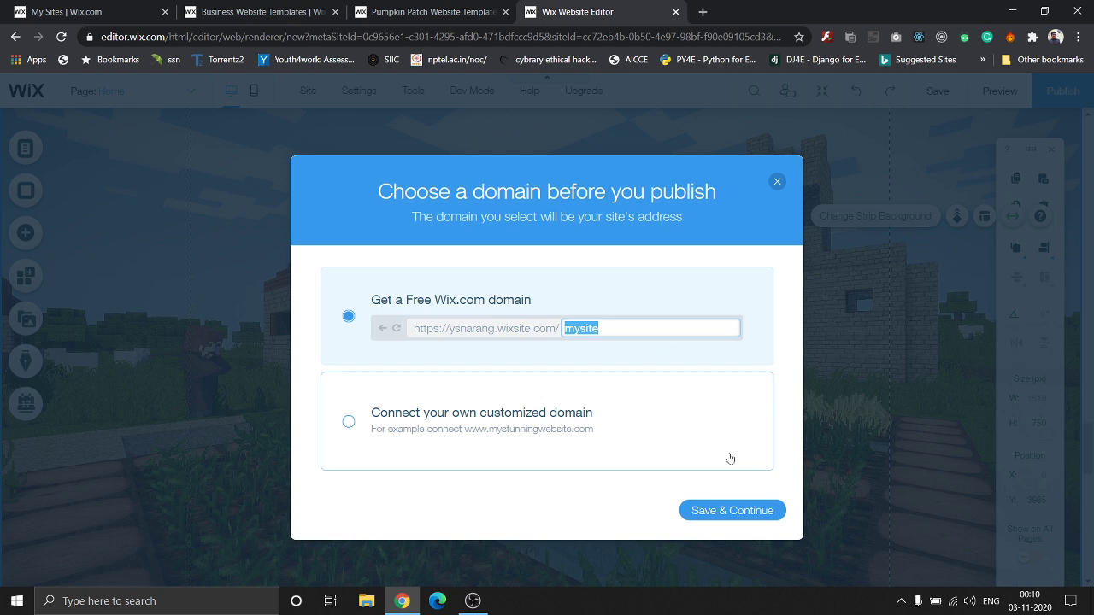
type("familyfarm")
left_click(721, 510)
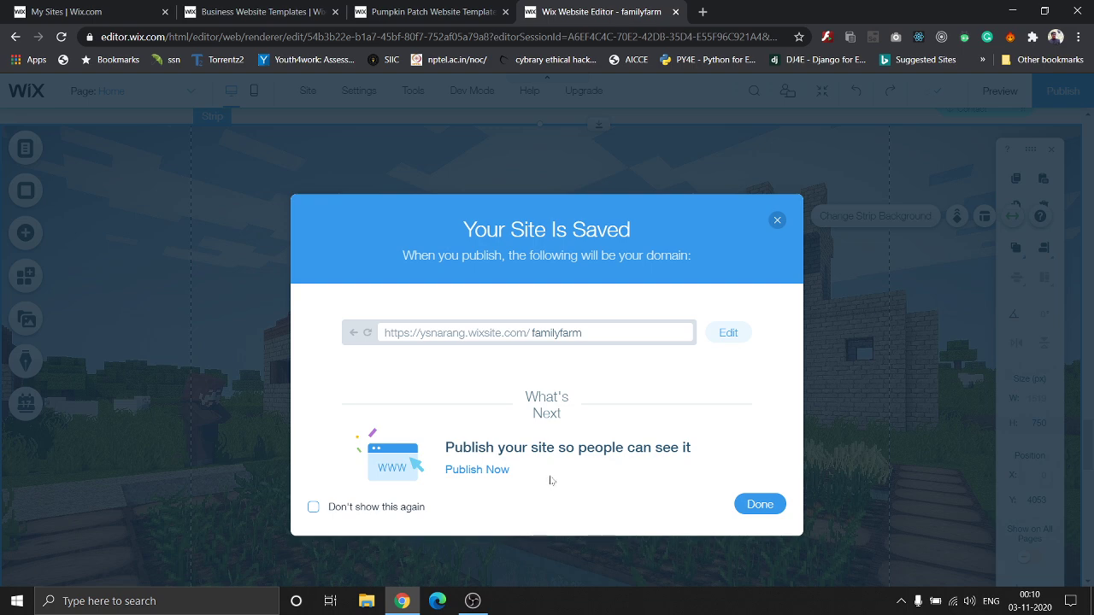
left_click(753, 505)
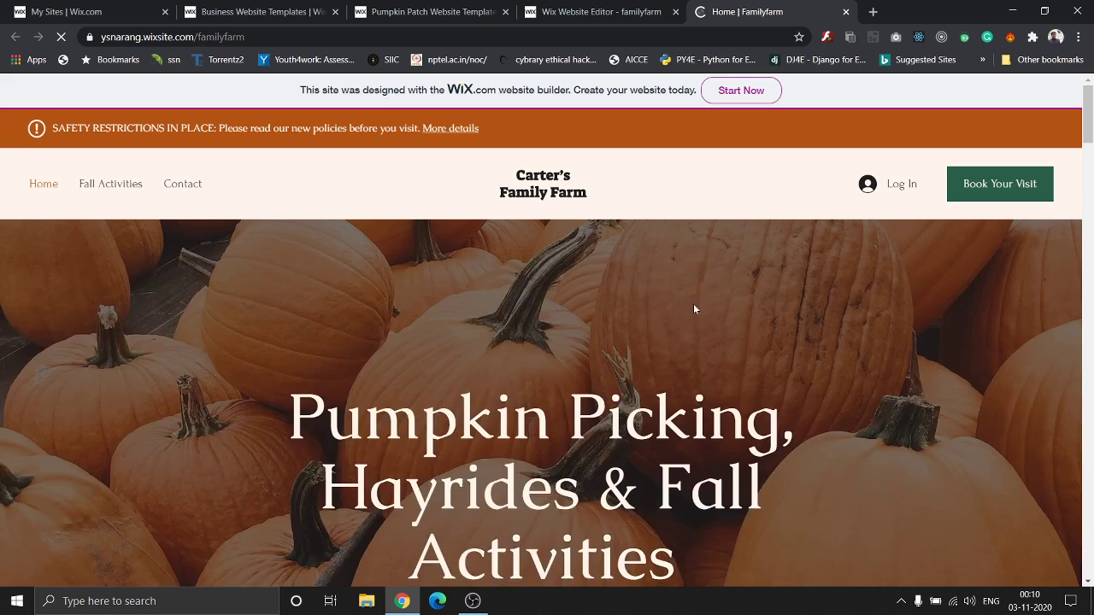
Step: Scroll the live Carter's Family Farm site from the Sand Dunes welcome strip to the Minecraft Farm READ MORE strip
scroll(712, 298, "down", 2)
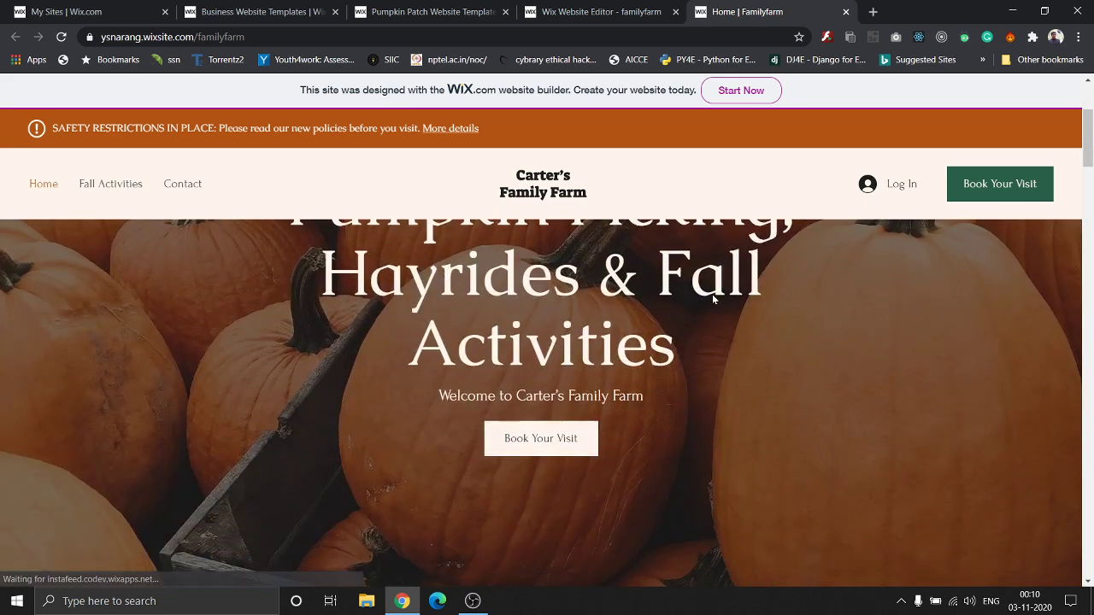
scroll(714, 299, "down", 10)
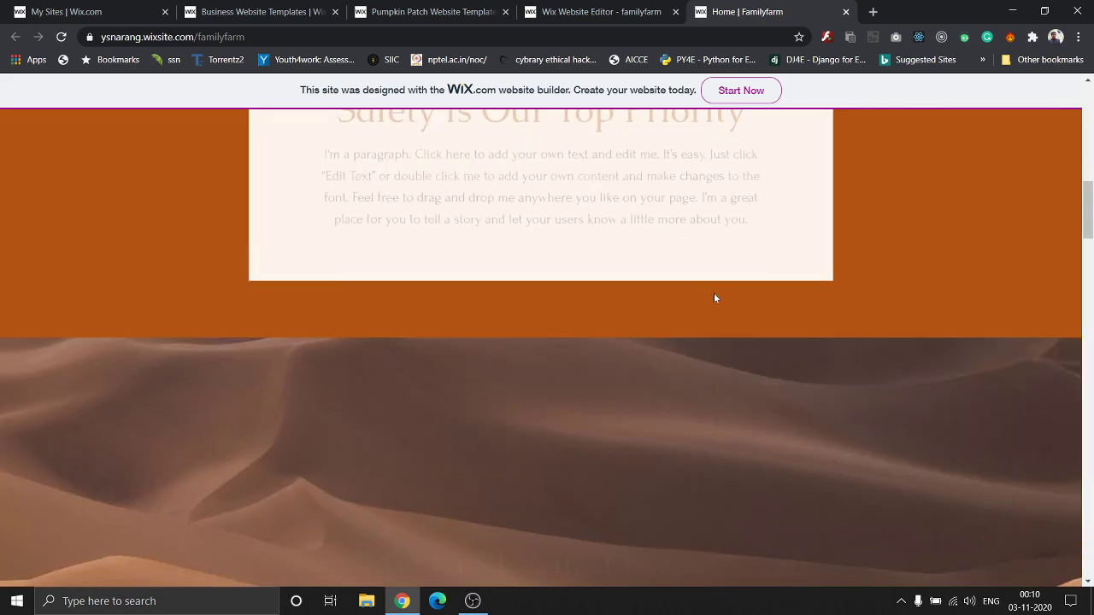
scroll(727, 291, "down", 3)
scroll(734, 298, "up", 2)
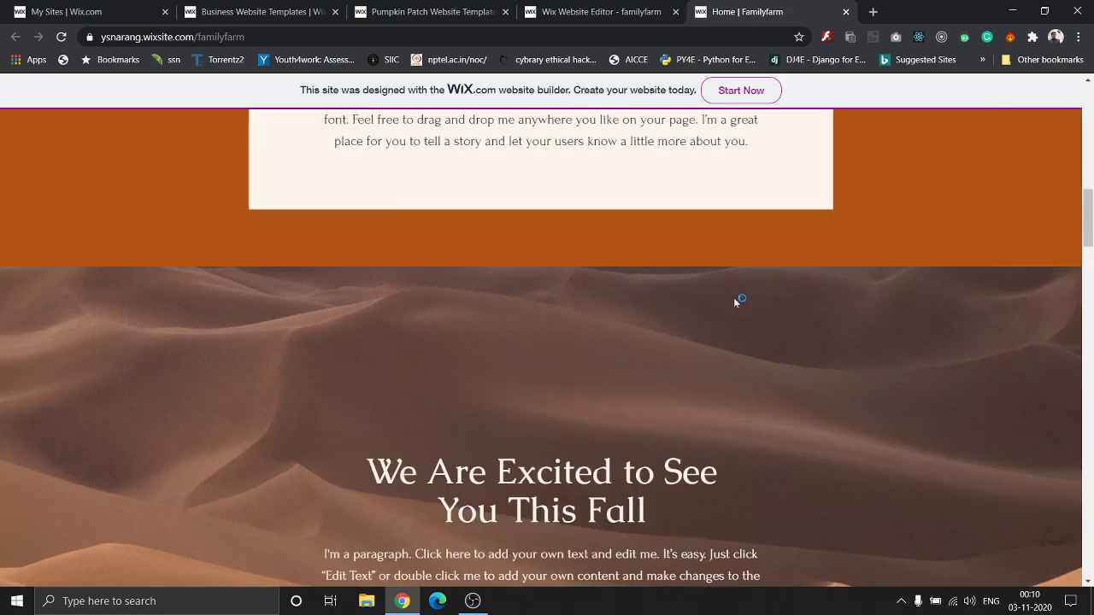
scroll(733, 298, "down", 3)
scroll(733, 297, "down", 2)
scroll(734, 298, "up", 4)
scroll(733, 298, "down", 5)
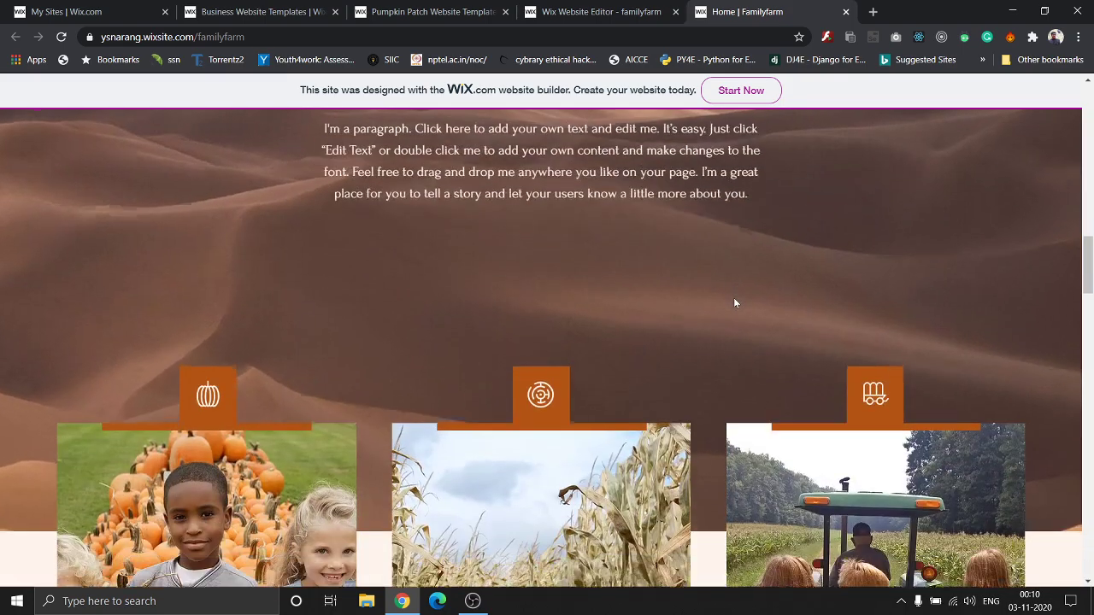
scroll(733, 298, "up", 3)
scroll(734, 303, "up", 3)
scroll(268, 383, "down", 5)
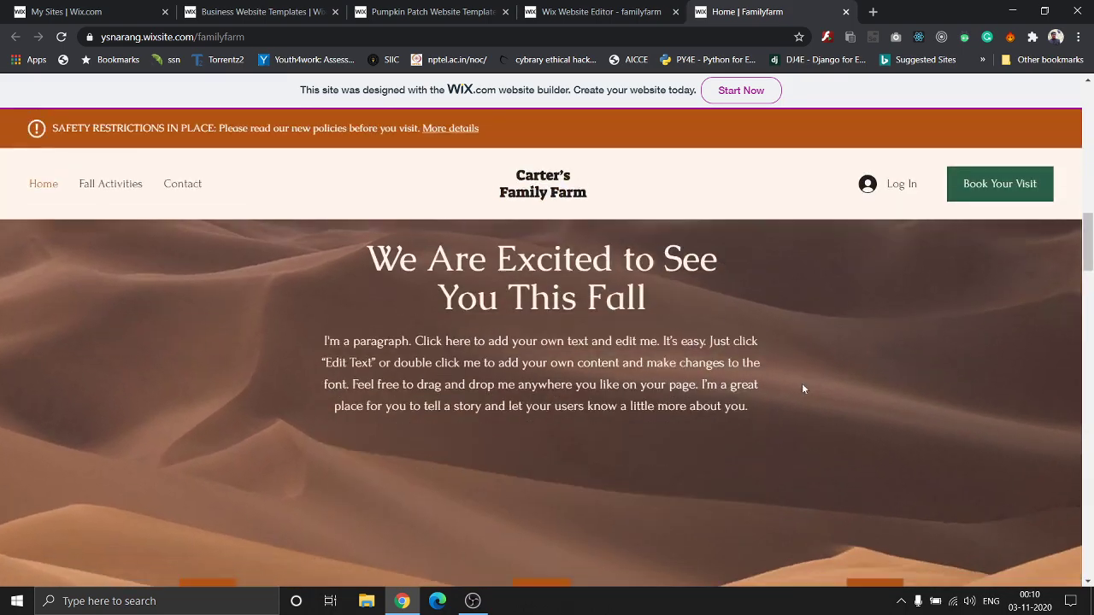
scroll(804, 389, "down", 10)
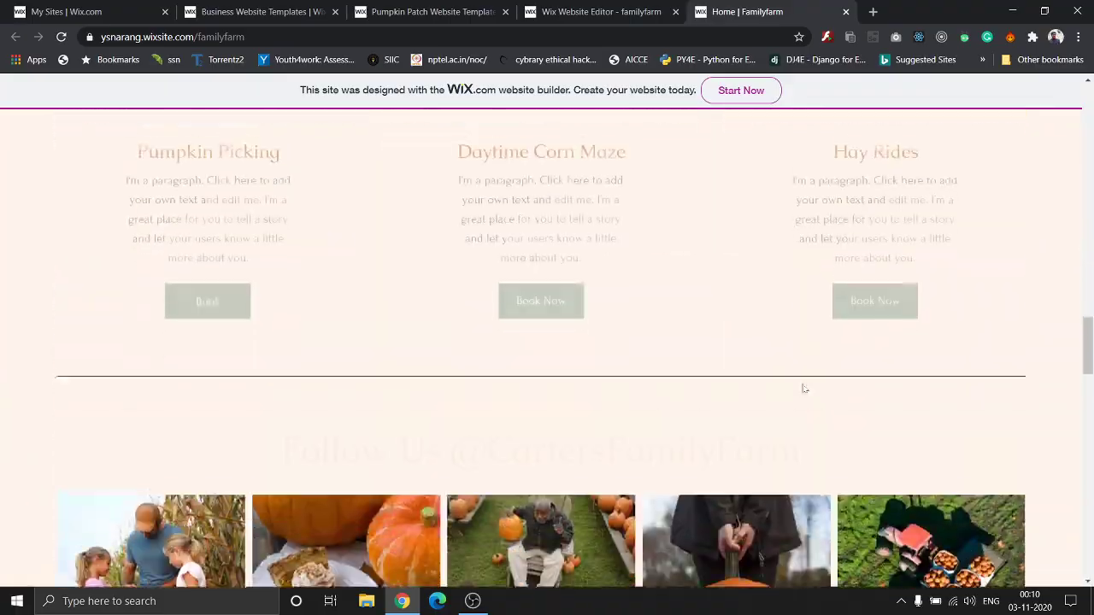
scroll(803, 389, "down", 8)
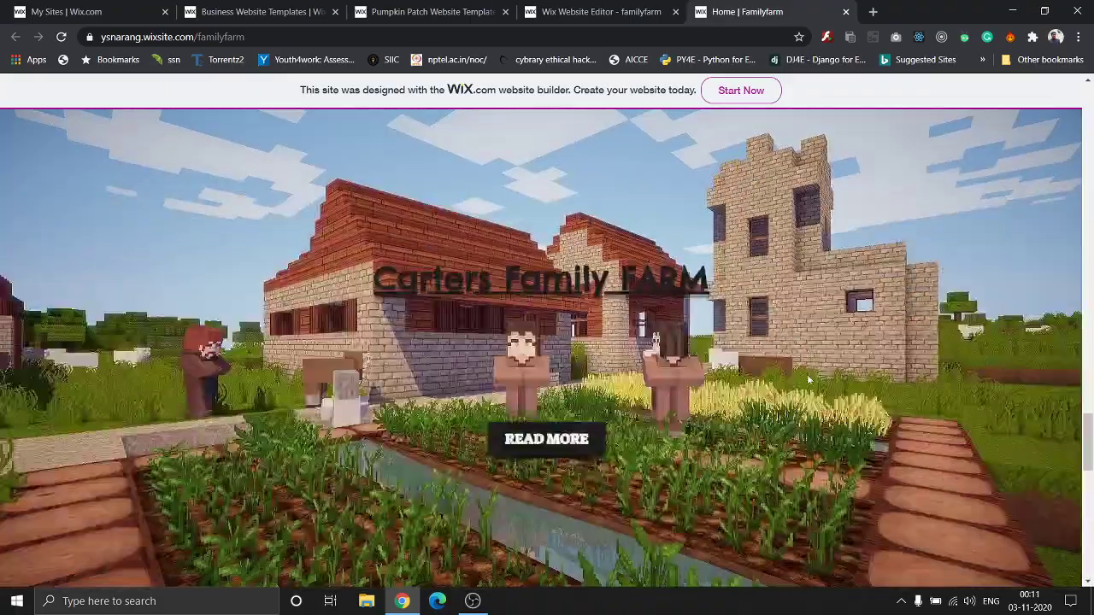
scroll(810, 379, "down", 1)
scroll(684, 410, "up", 2)
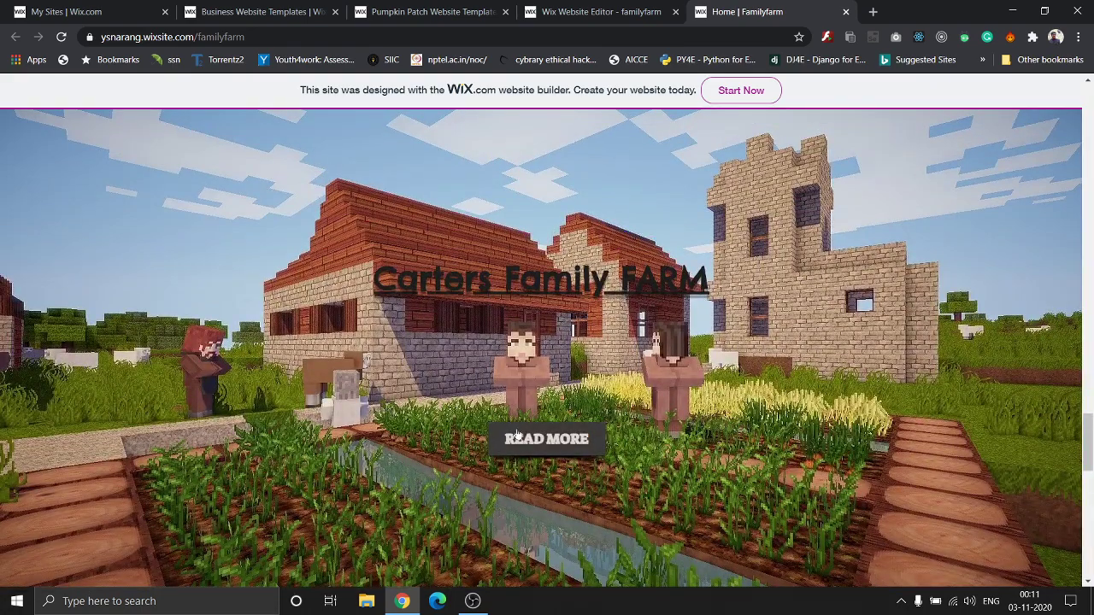
scroll(716, 367, "down", 4)
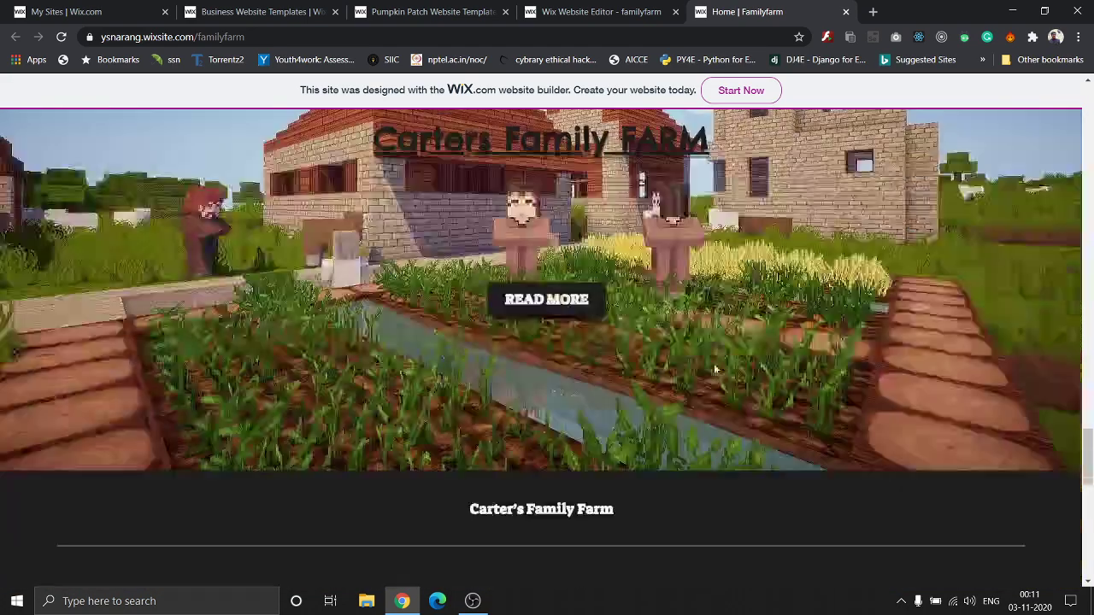
scroll(716, 367, "up", 10)
scroll(715, 368, "up", 6)
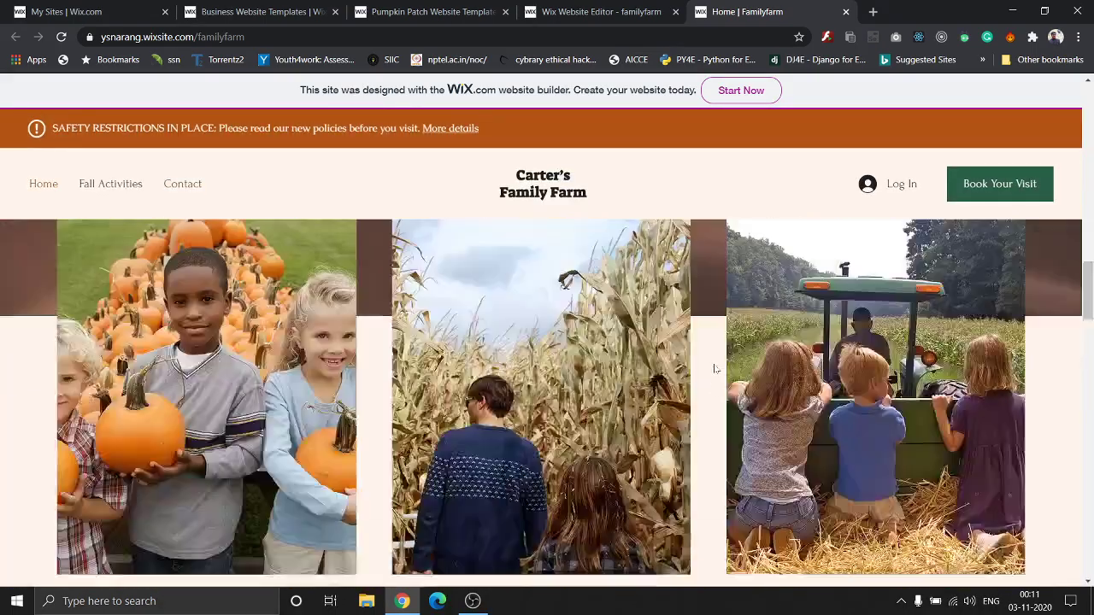